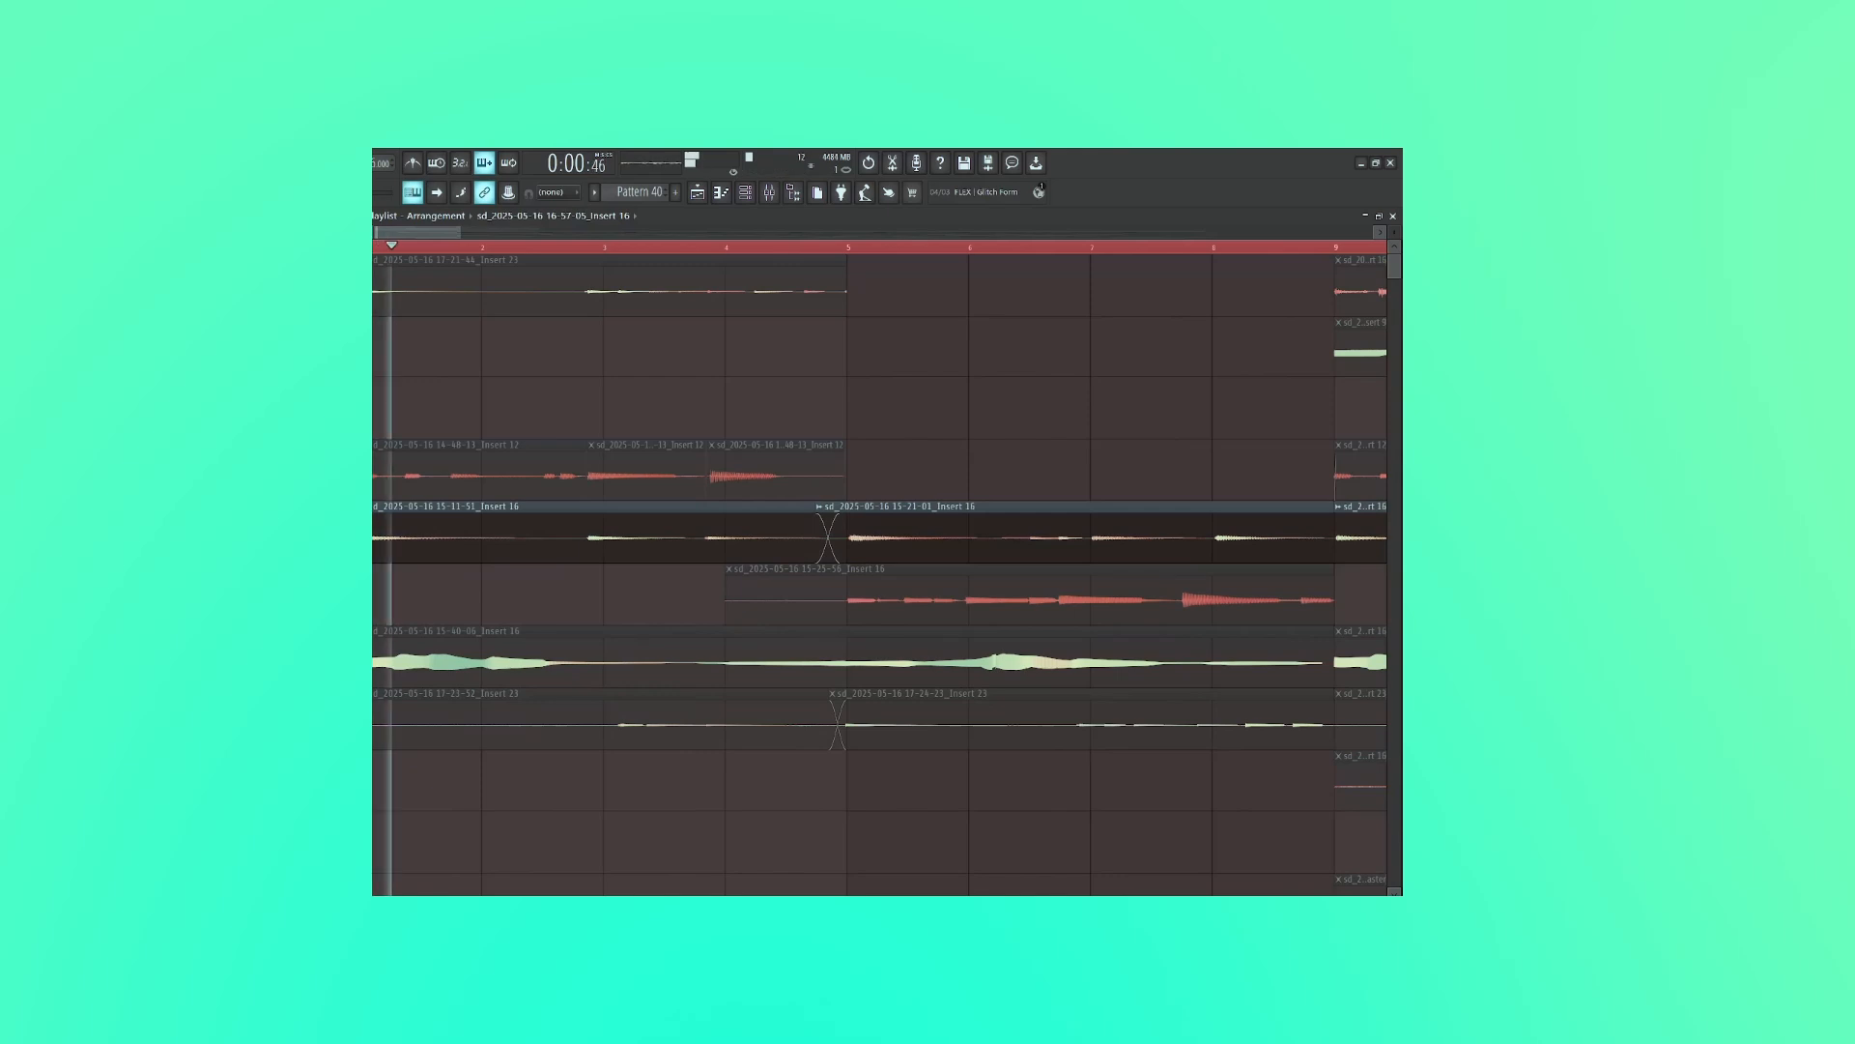
Turn on auto-scrolling and play the audible track holding the 15-11-51 and 15-21-01 Insert 16 clips from the start
left_click_drag(456, 235, 426, 189)
left_click(435, 193)
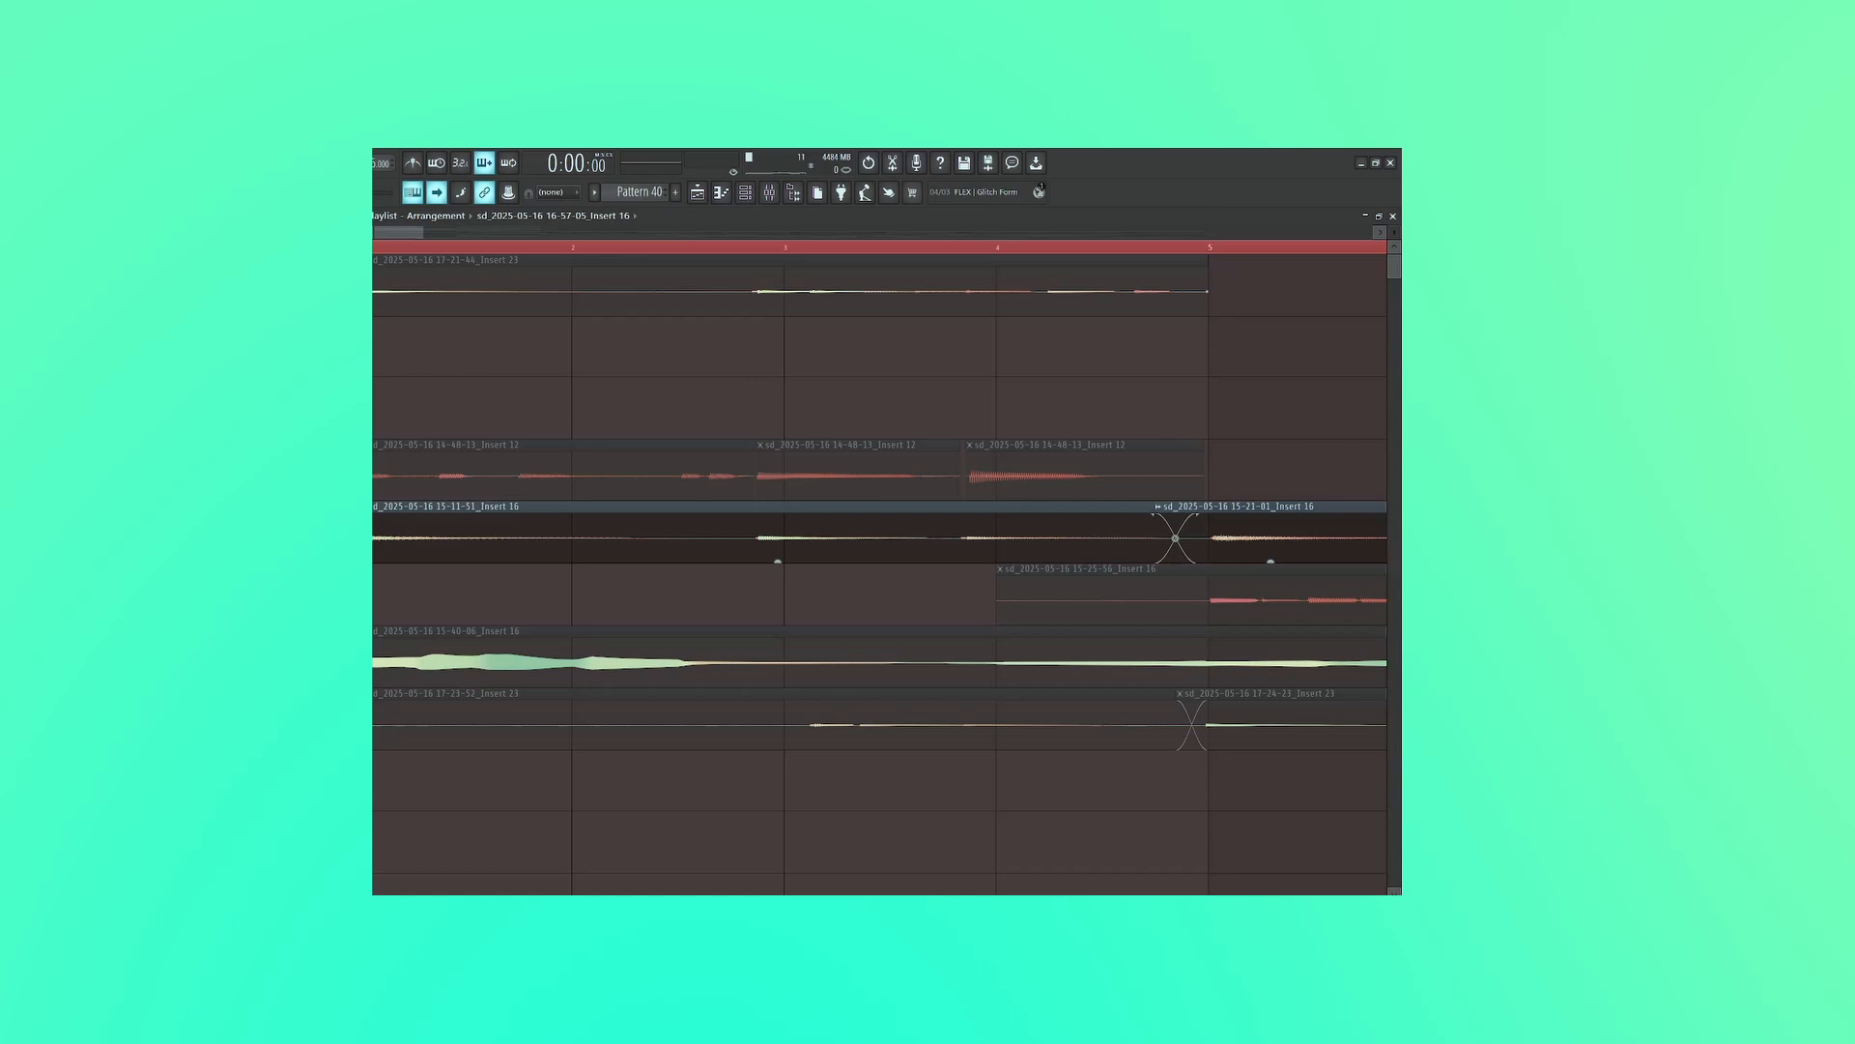
key("space")
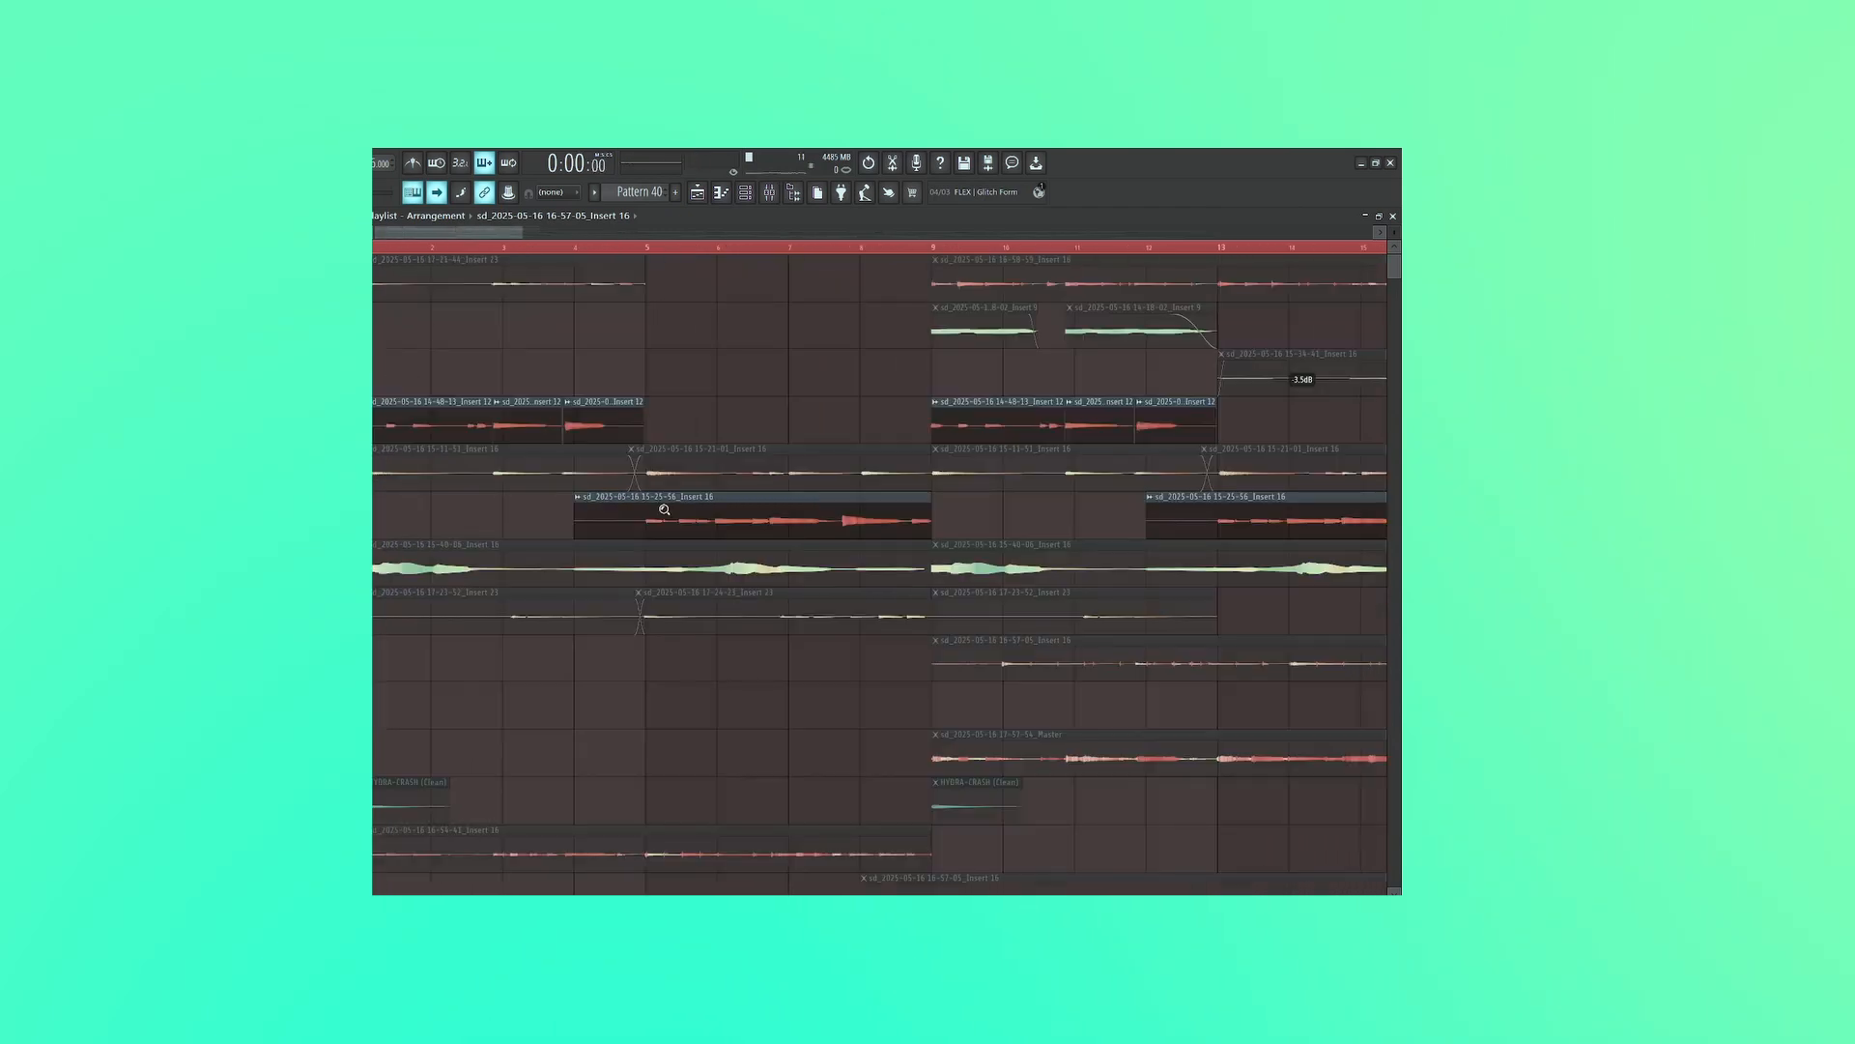
Play the audible 14-48-13 Insert 12 and 15-25-56 Insert 16 tracks together from the start
left_click_drag(623, 493, 426, 380)
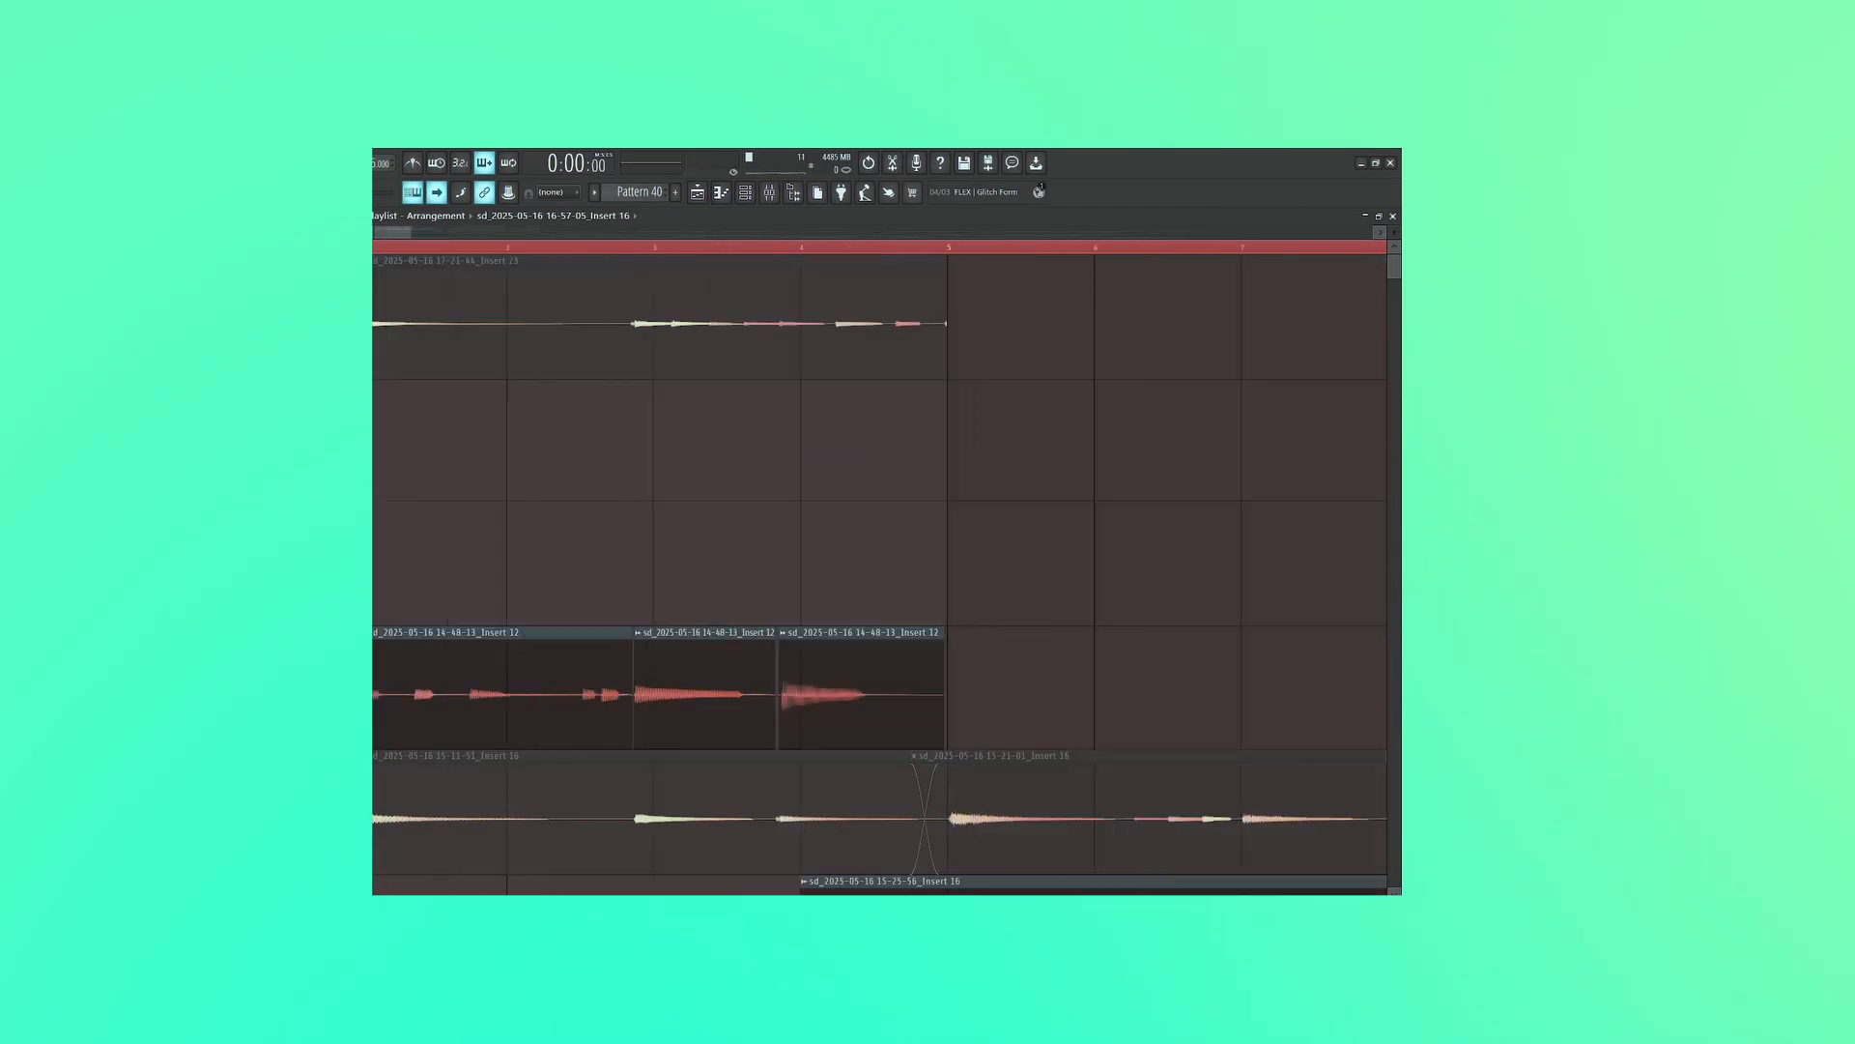
scroll(576, 535, "down", 1)
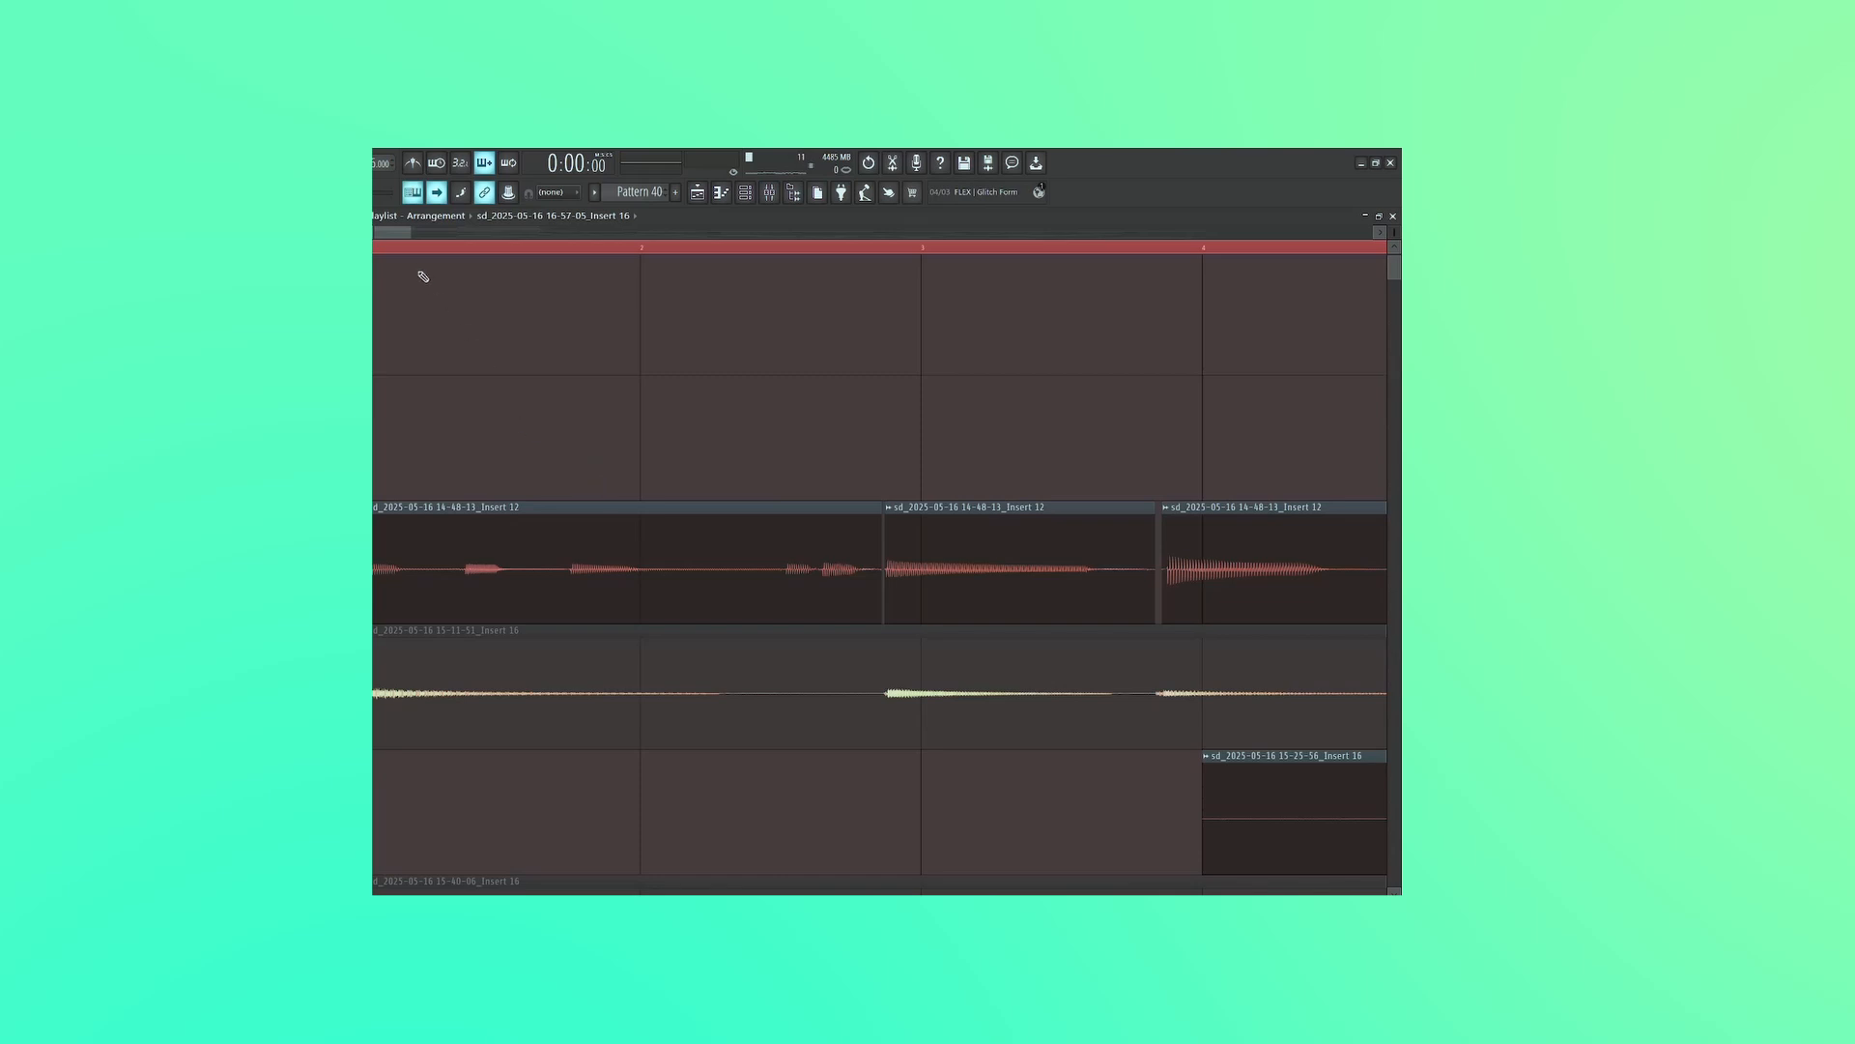
key("space")
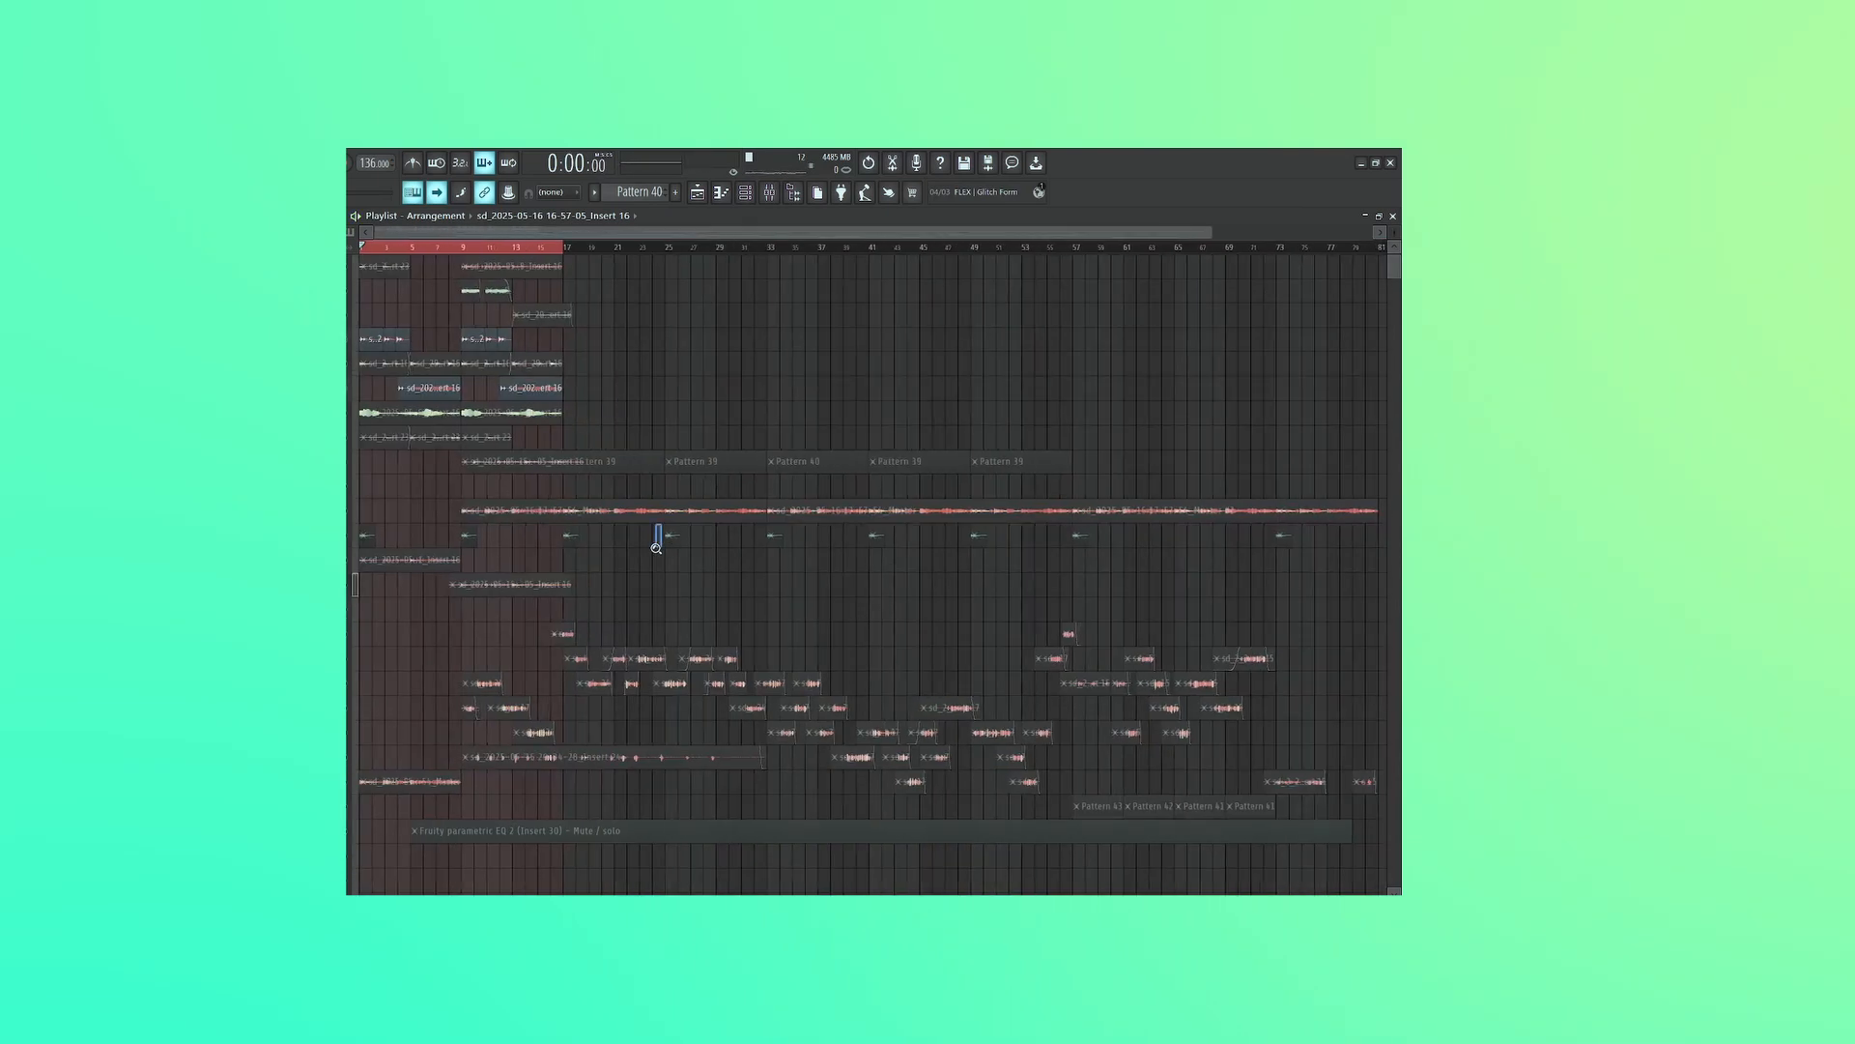
Unmute the track with the 15-11-51 and 15-21-01 Insert 16 clips and briefly audition it with the two audible tracks
left_click_drag(655, 539, 357, 280)
left_click(355, 488)
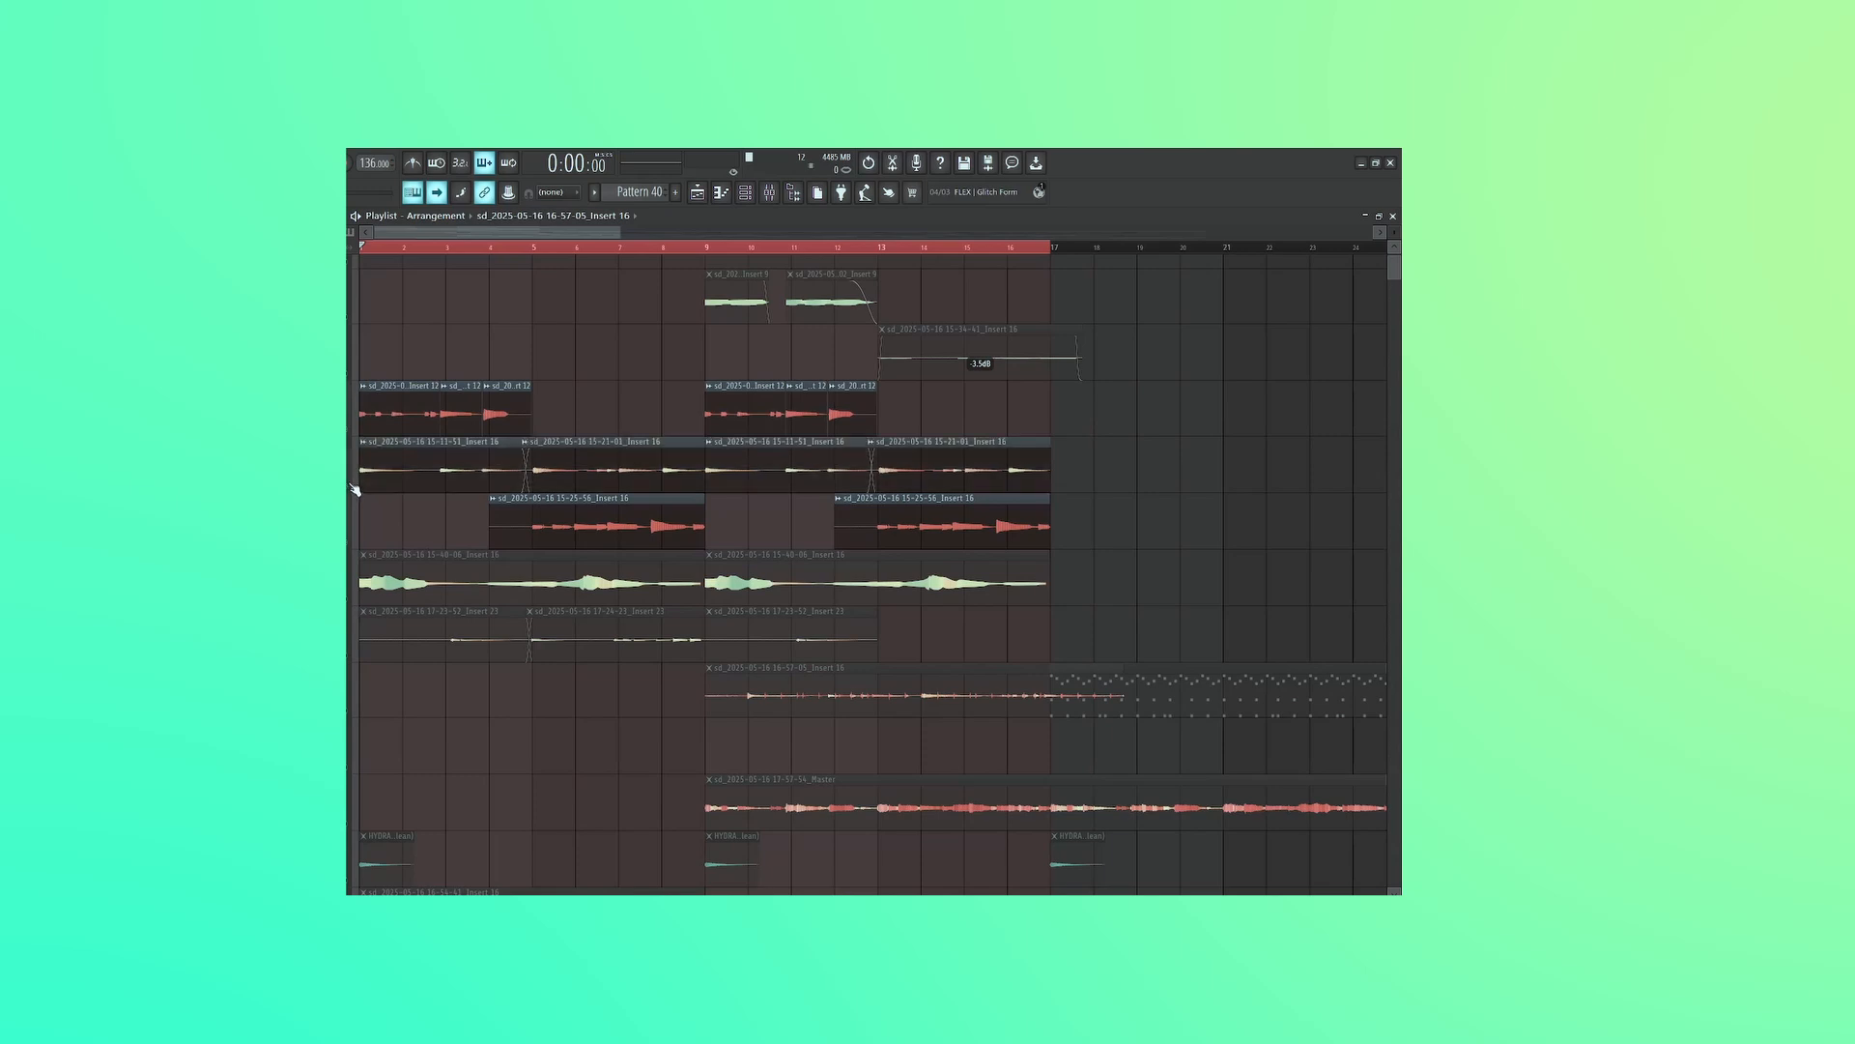
key("space")
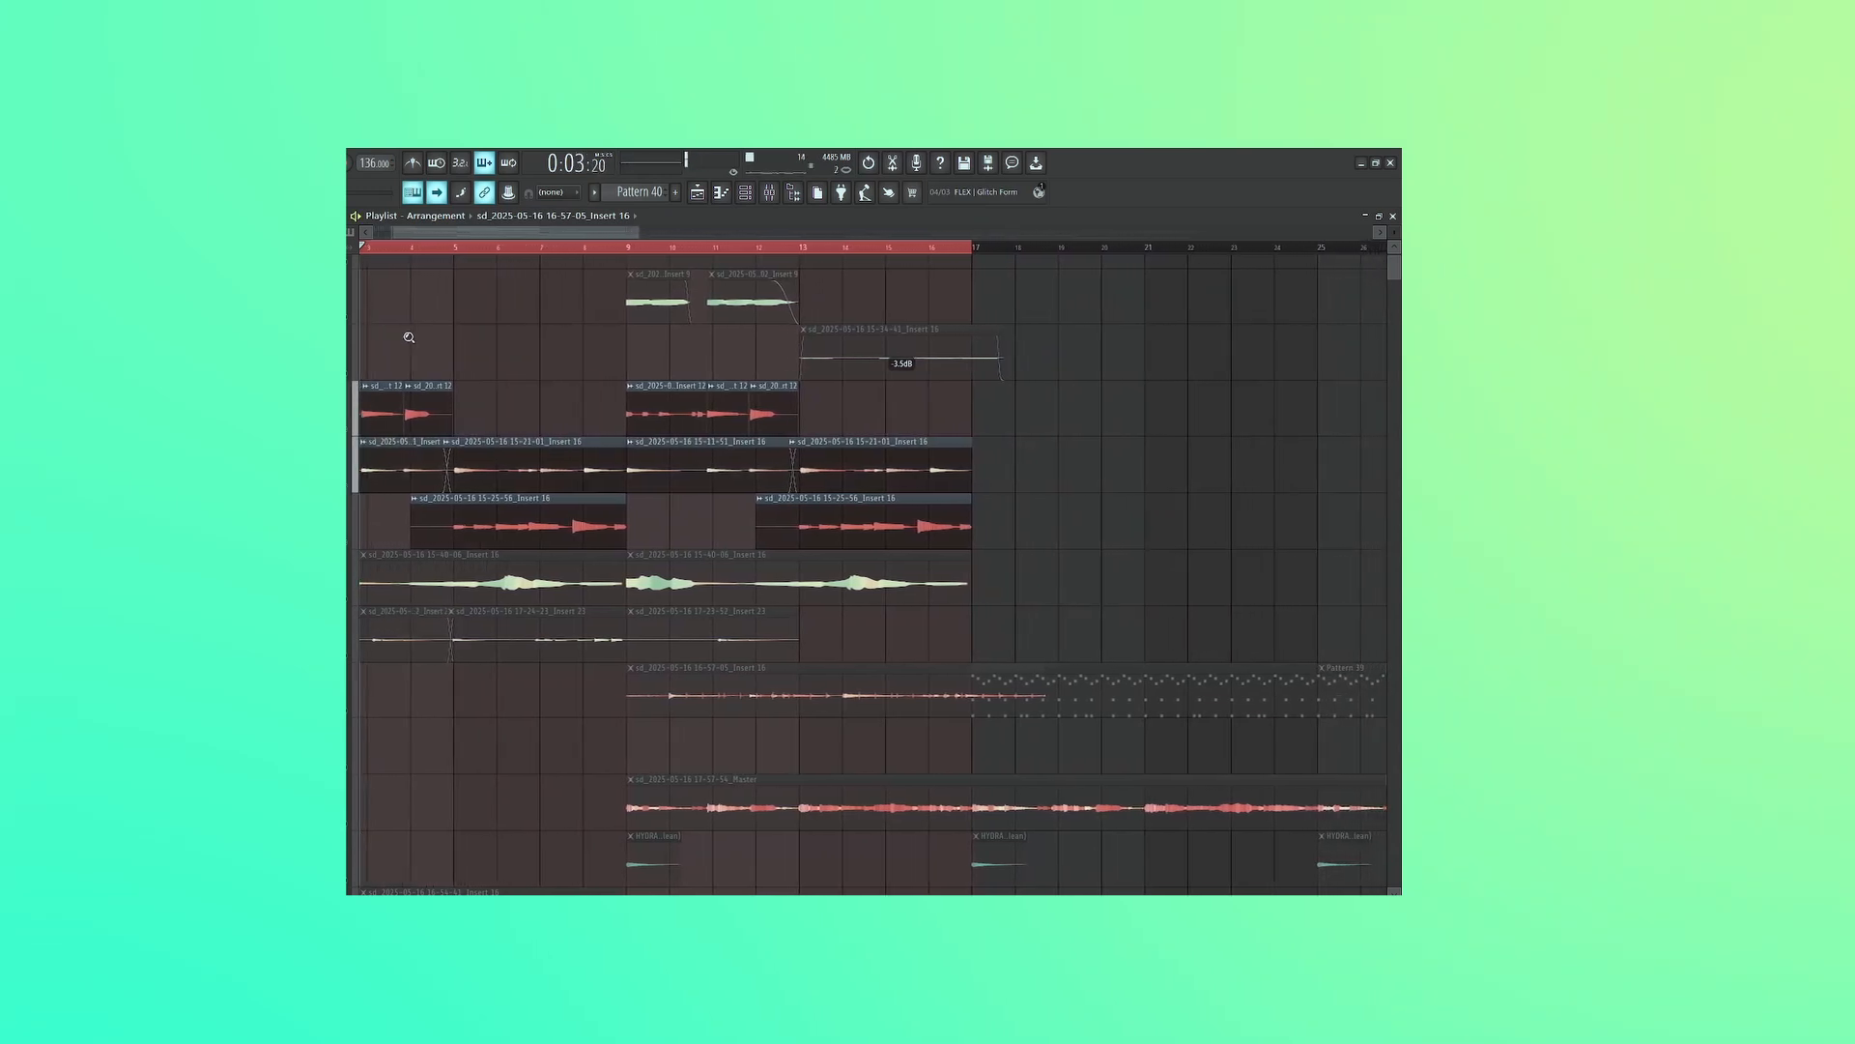
key("space")
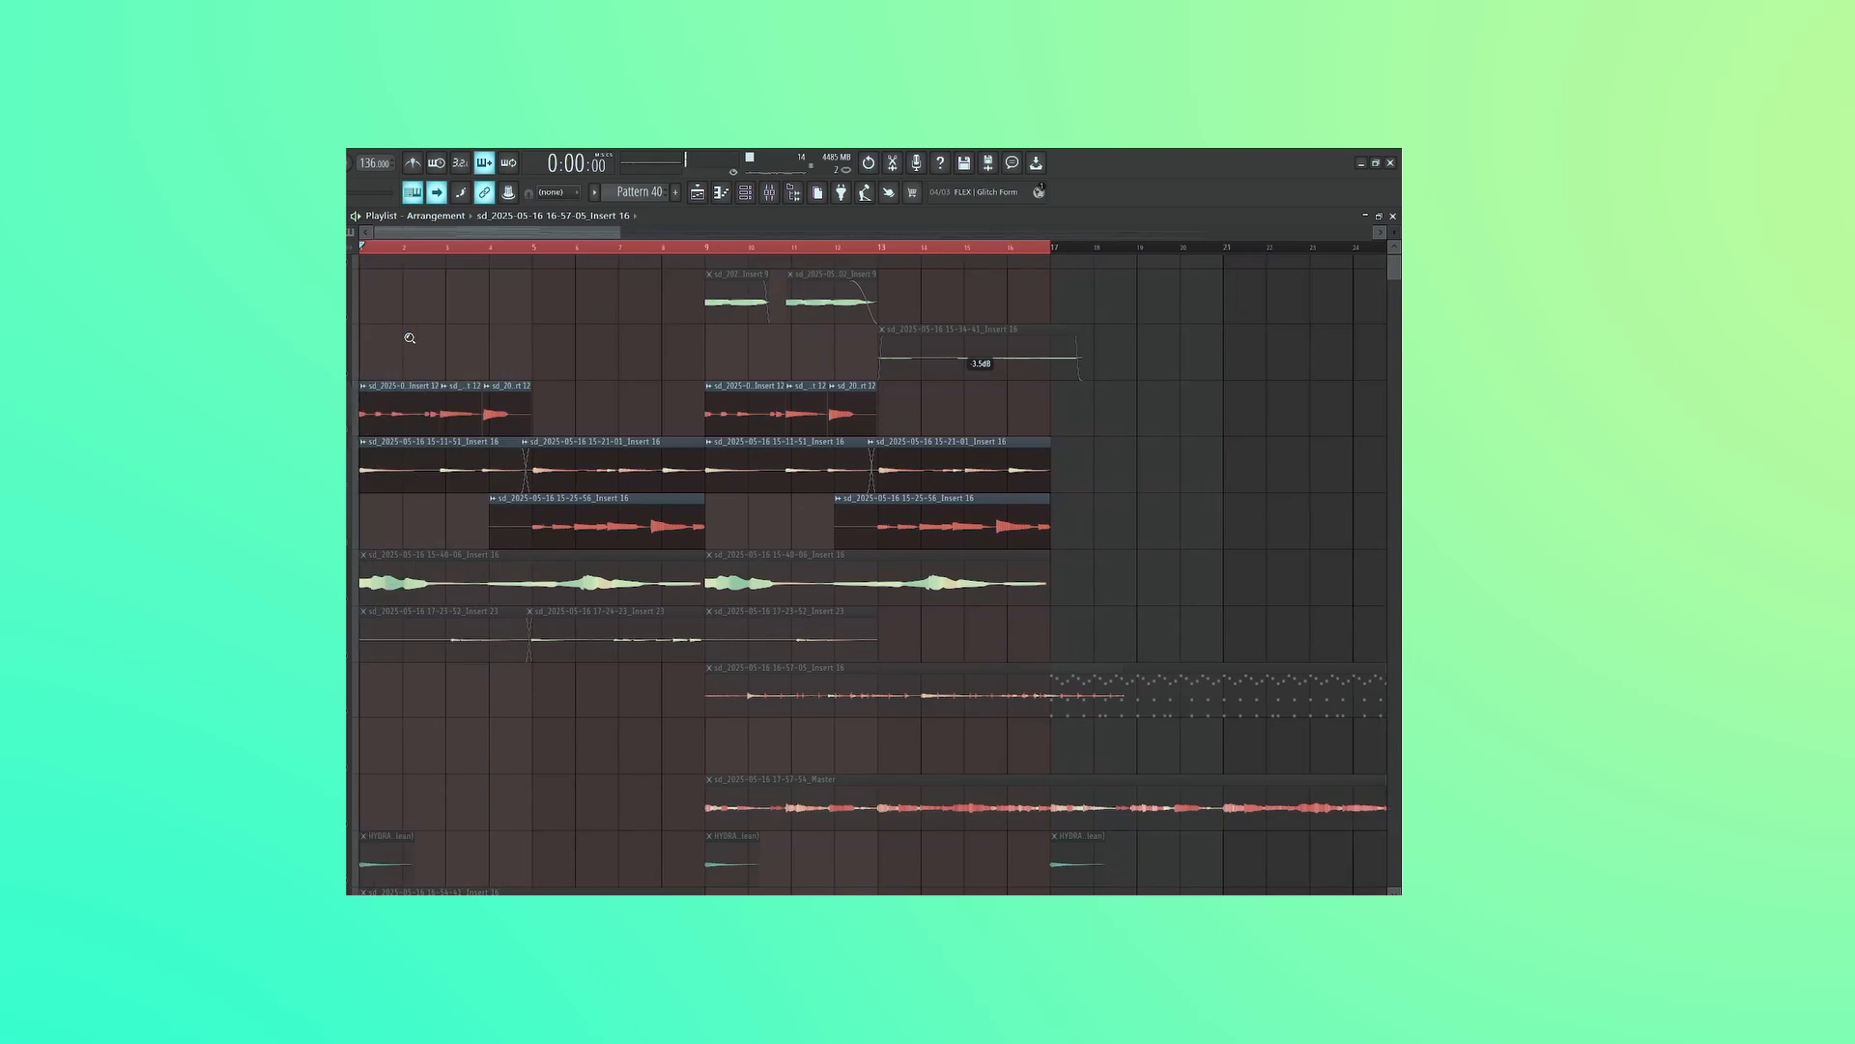
Unmute the track with the 17-23-52 and 17-24-23 Insert 23 clips and play it with the other audible layers
left_click(355, 657)
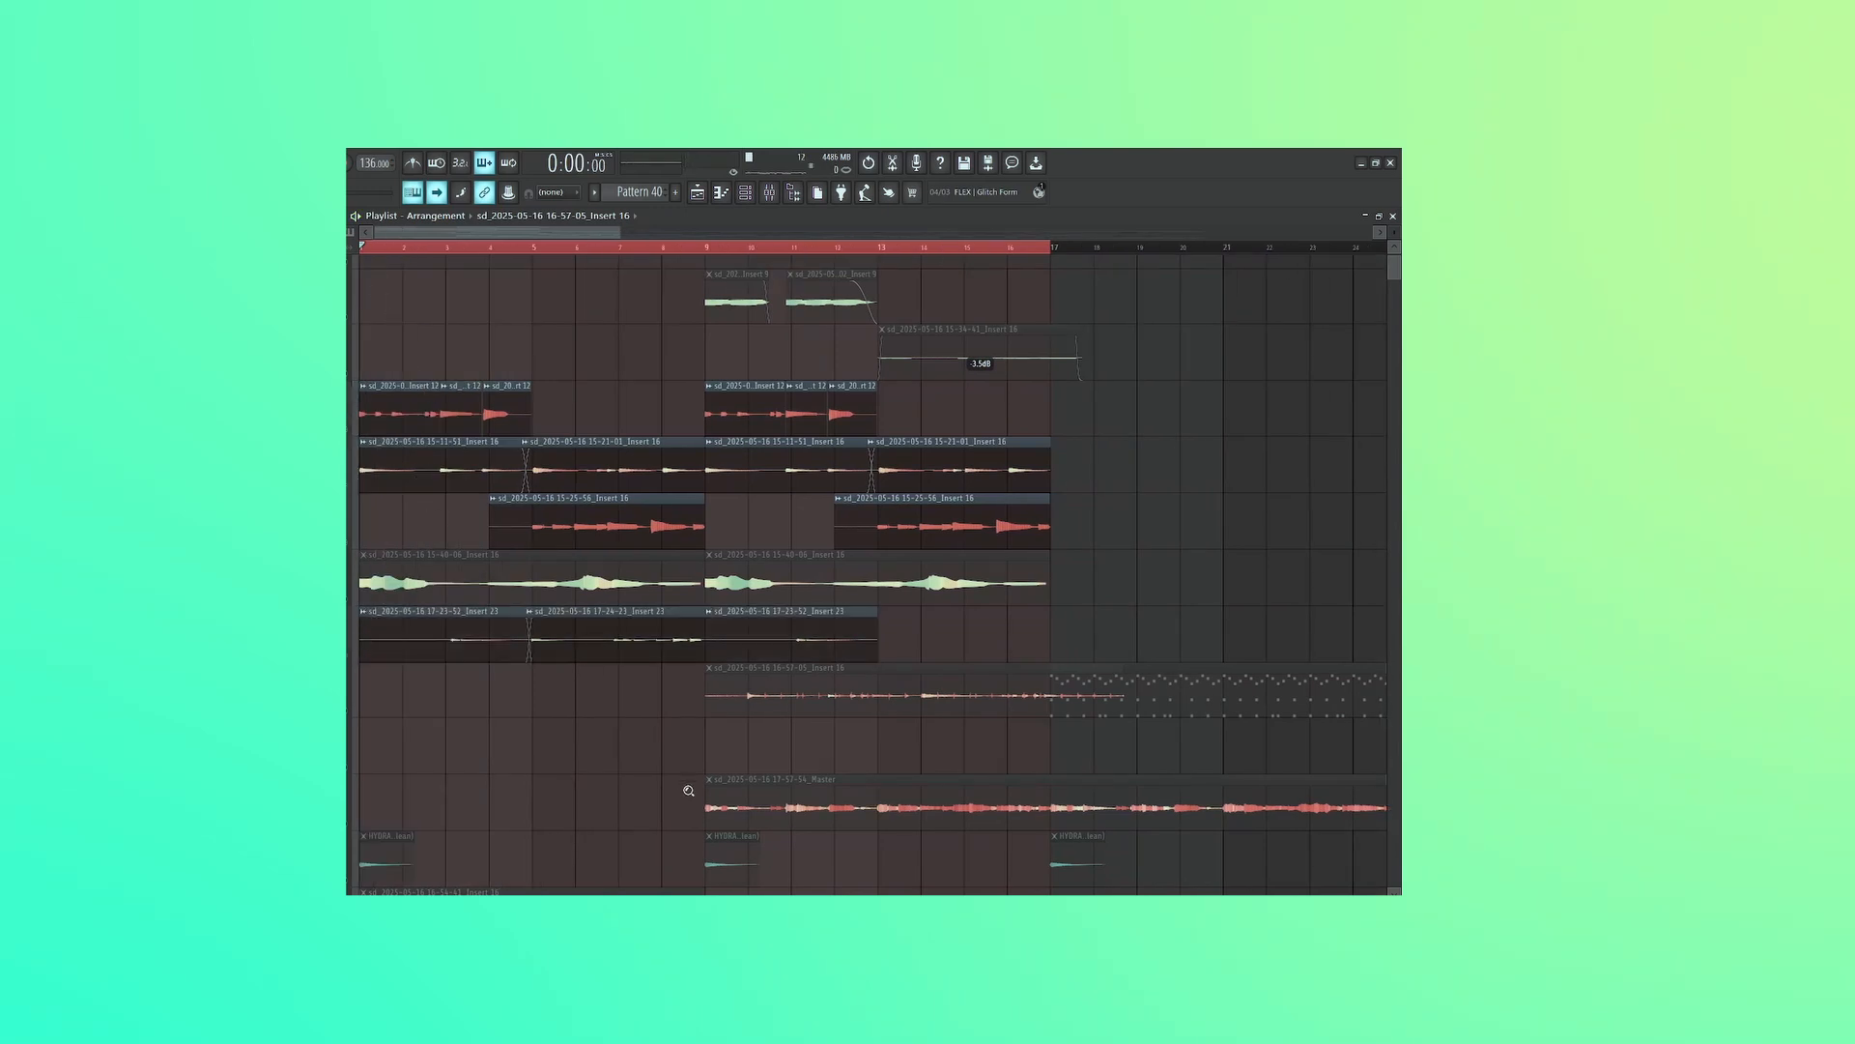
left_click_drag(689, 791, 356, 517)
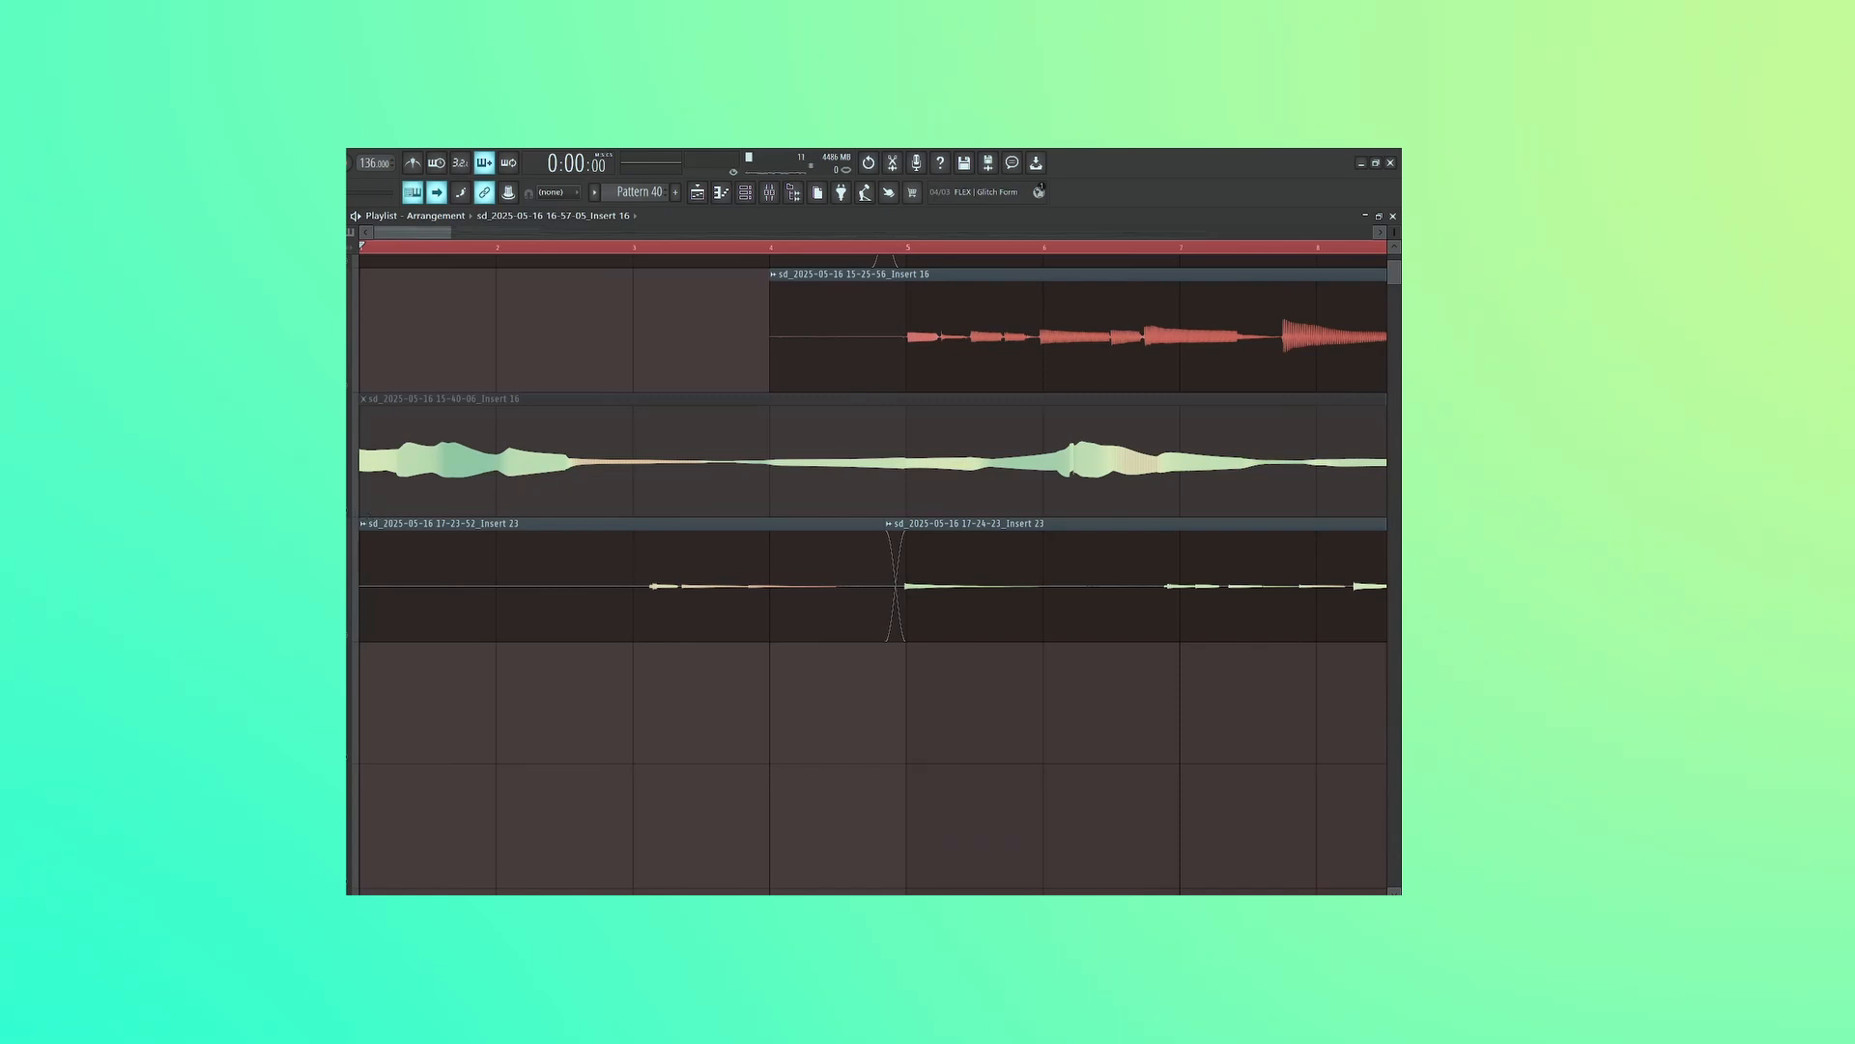
key("space")
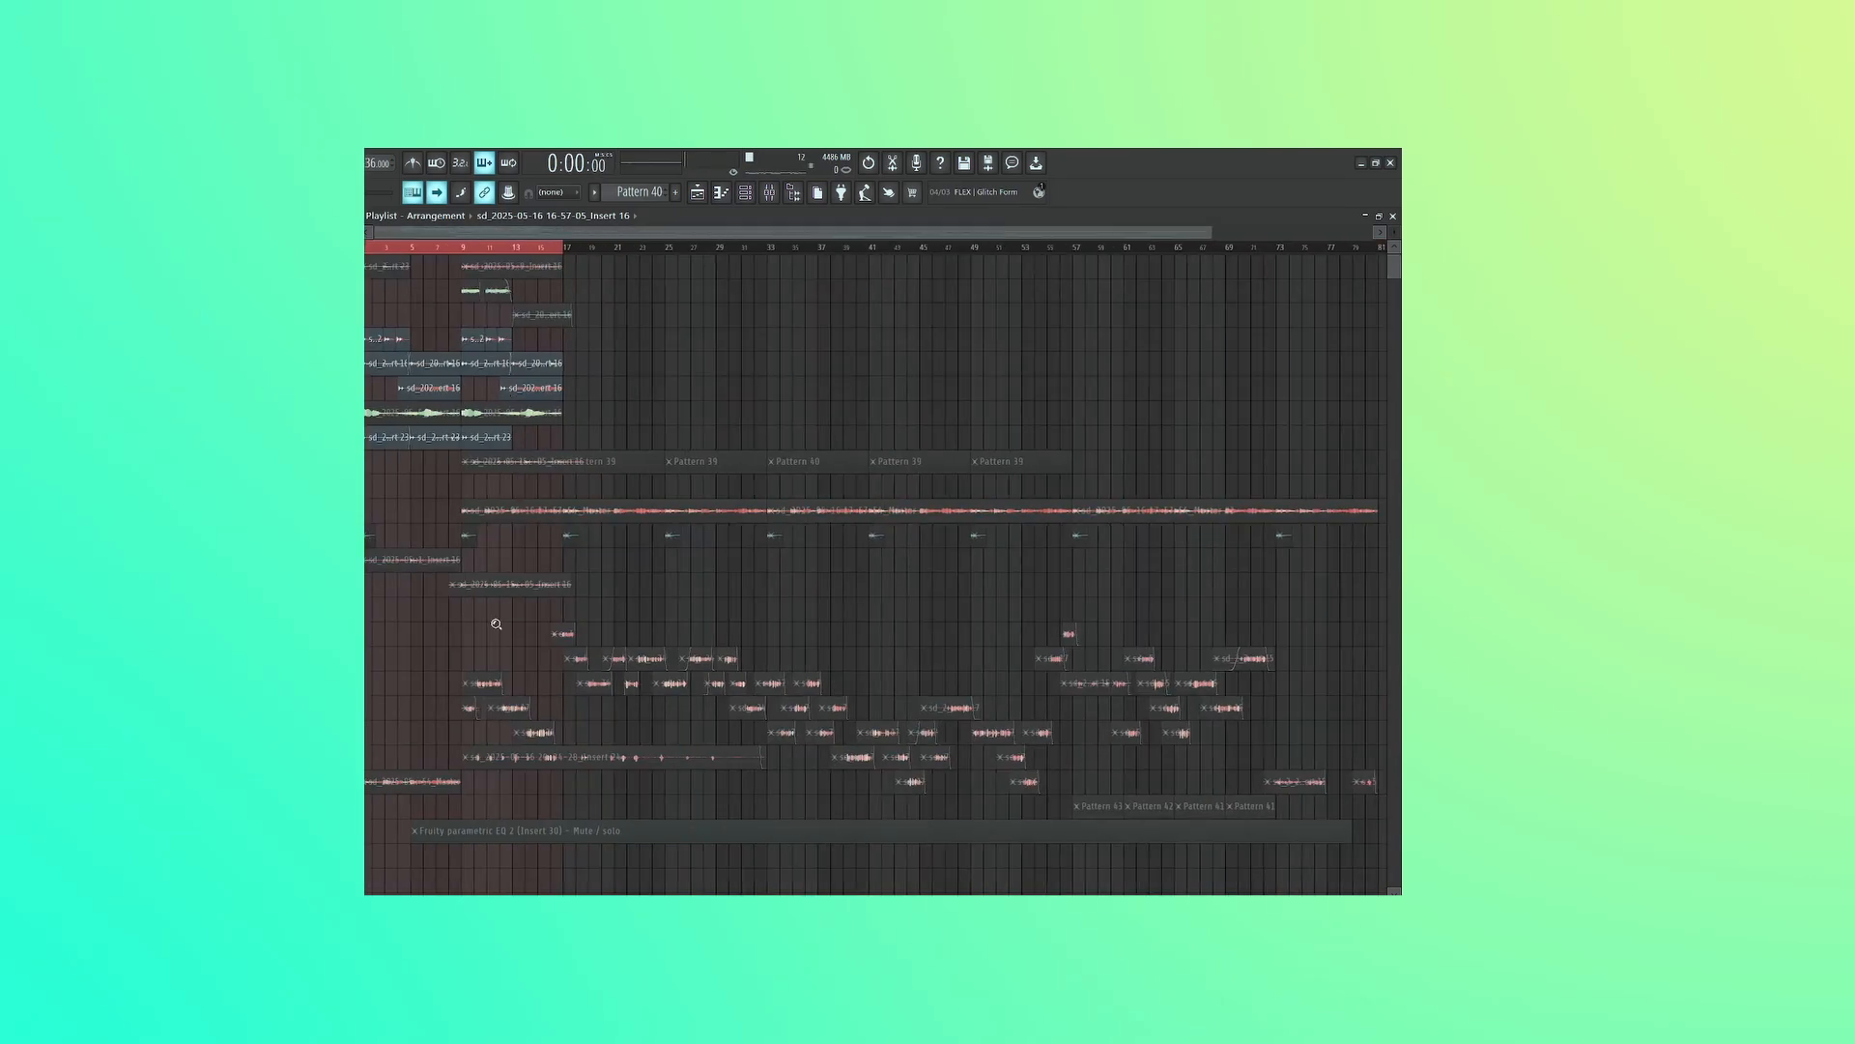
Play the audible 16-54-41 Insert 16 track from the start to bar 9, then stop playback
left_click_drag(554, 696, 364, 279)
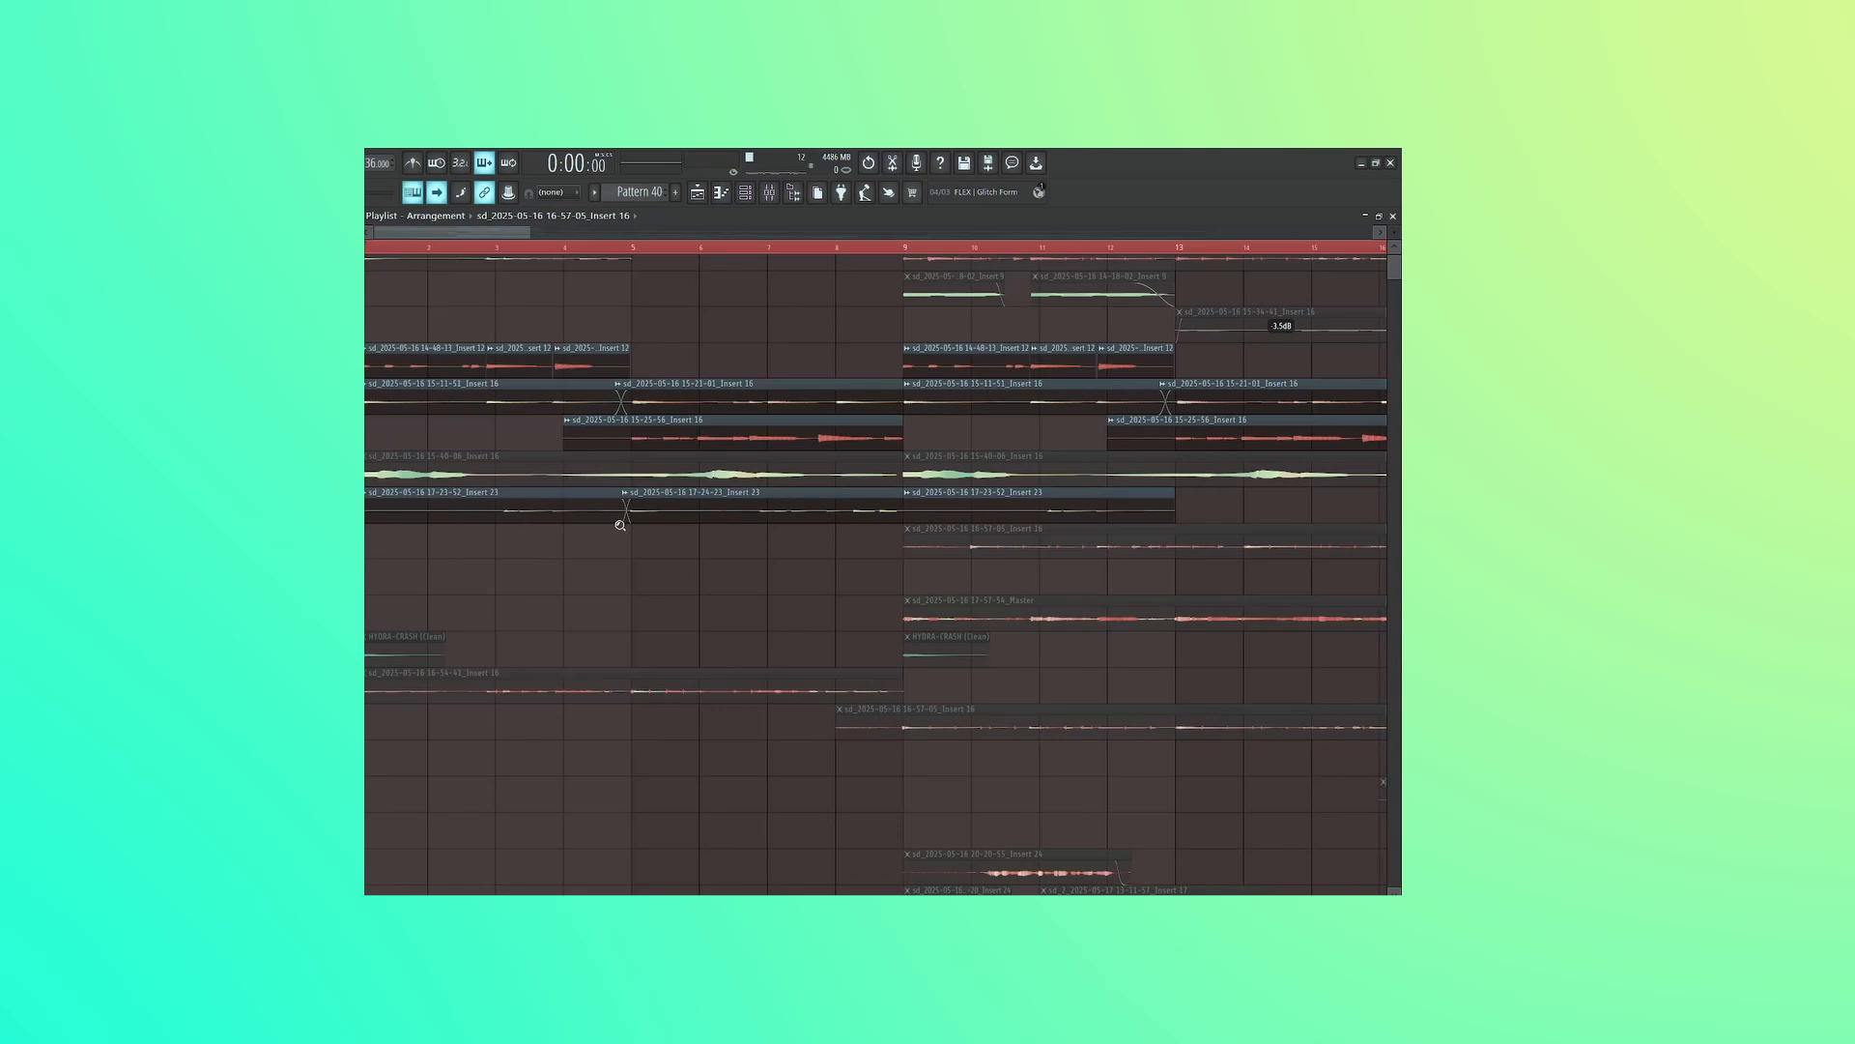
scroll(683, 549, "up", 1)
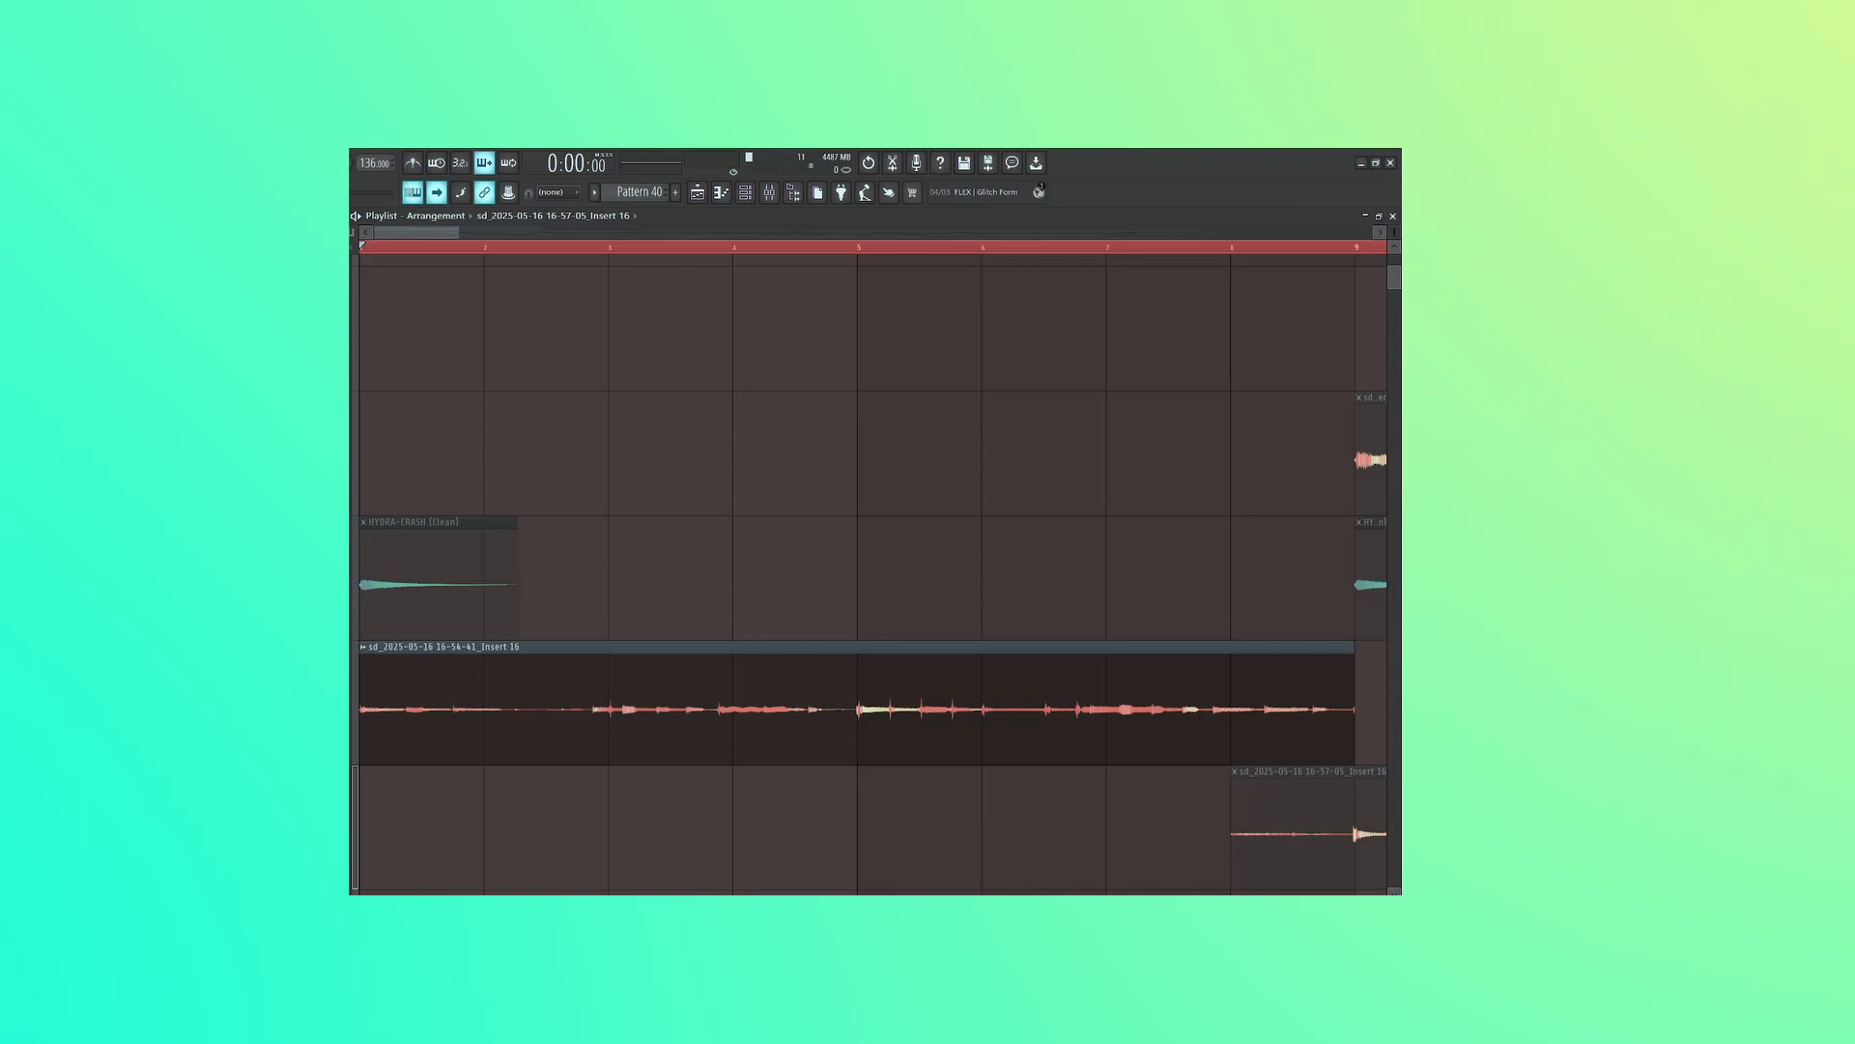
key("space")
scroll(416, 328, "up", 5)
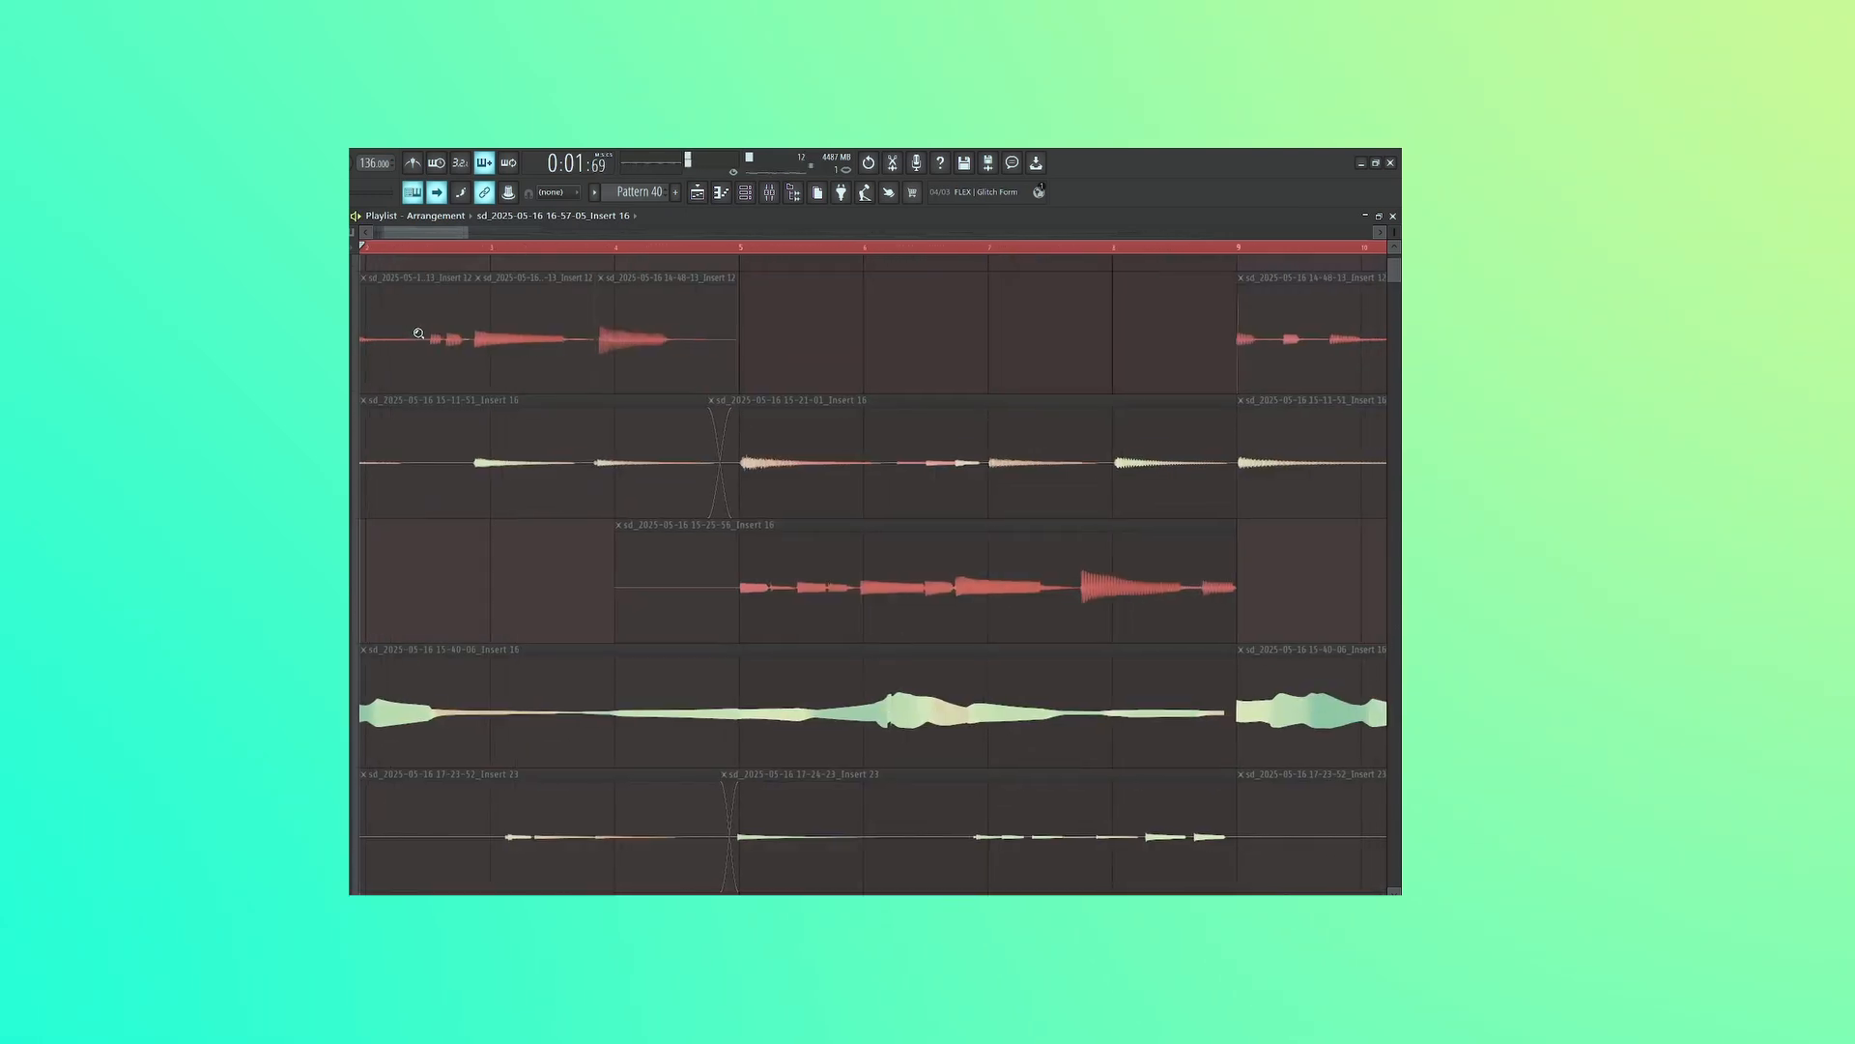
scroll(421, 333, "down", 10)
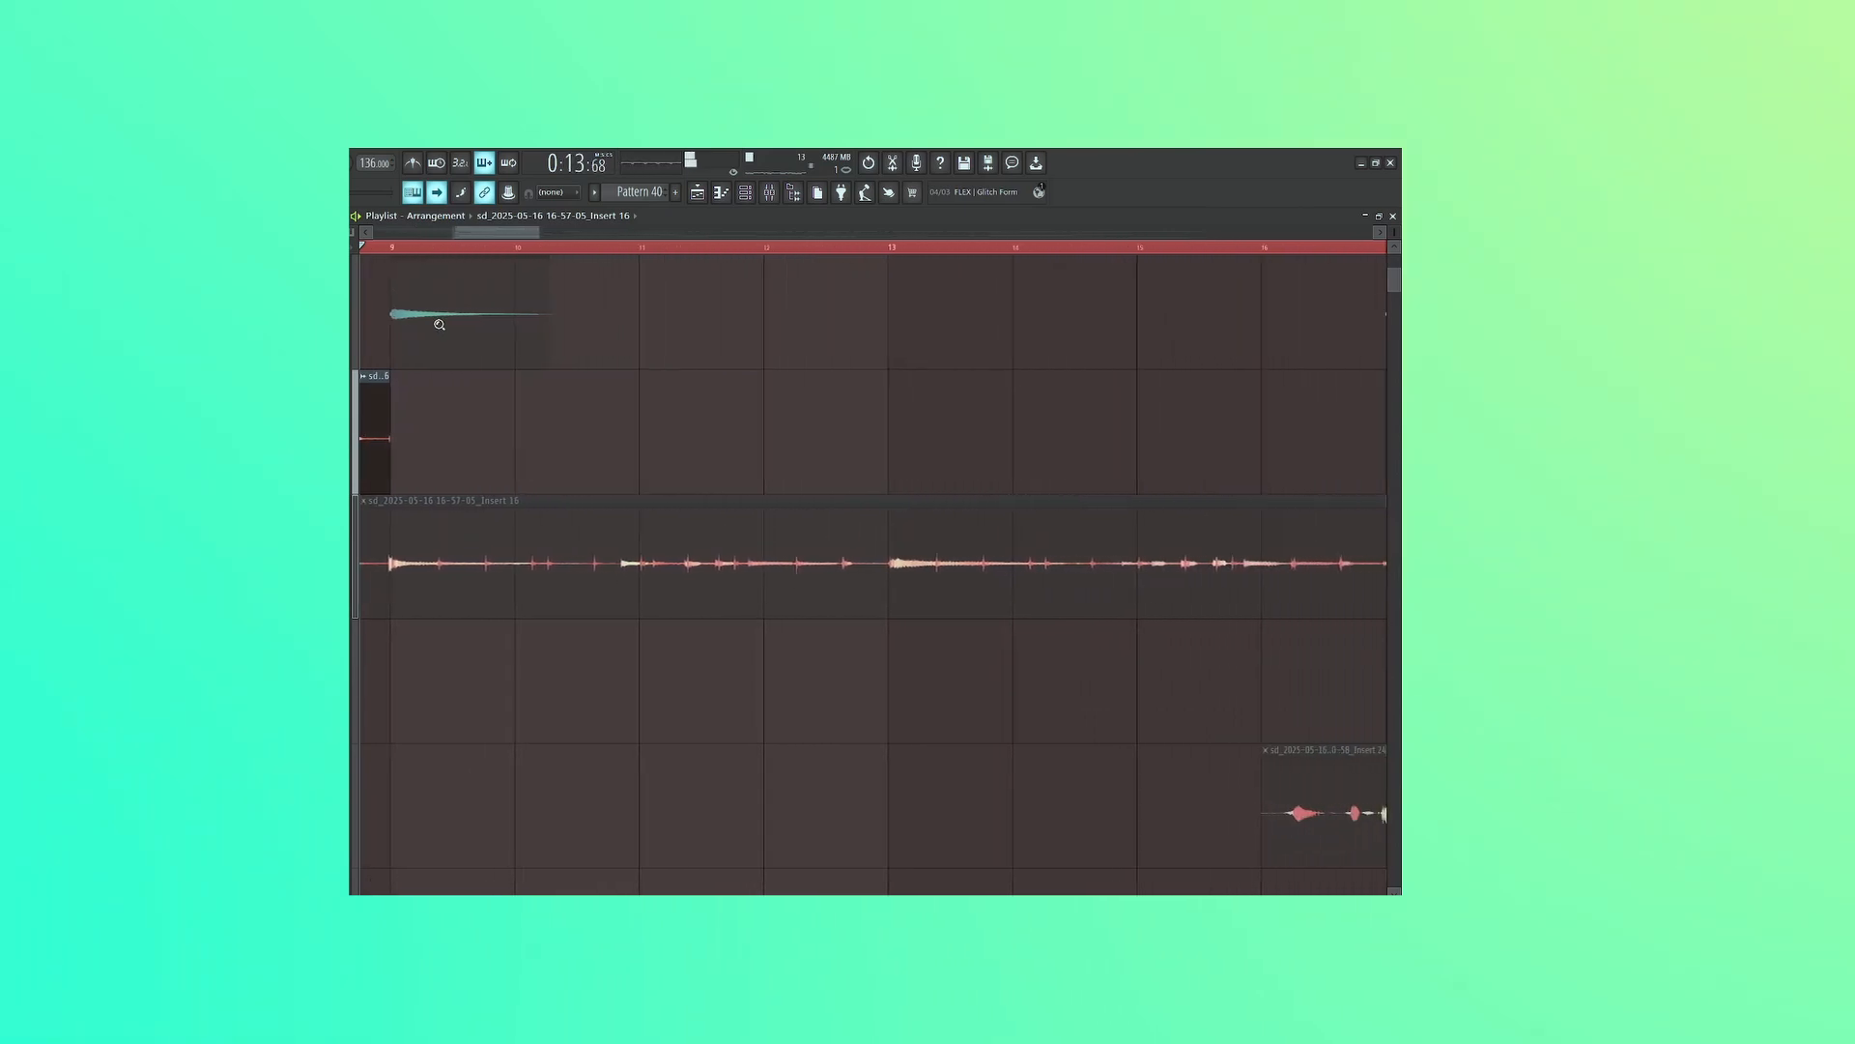
key("space")
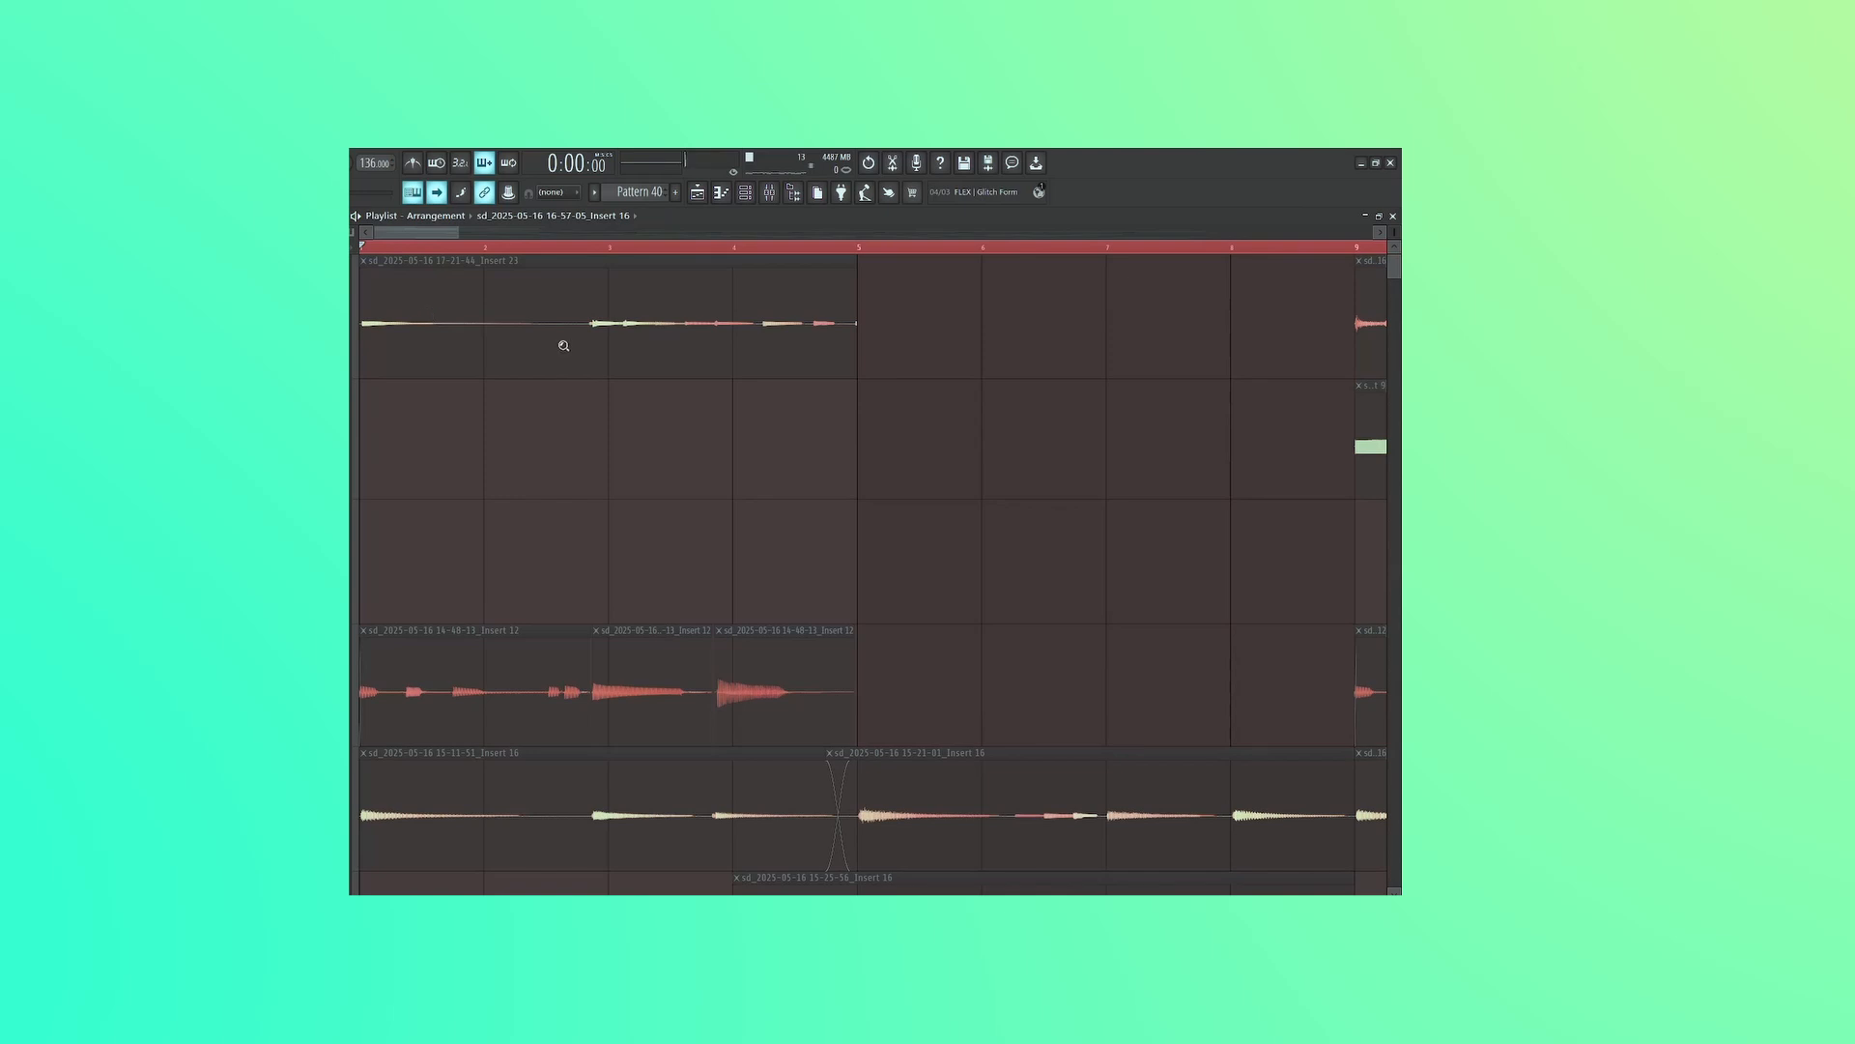
Unmute the first track, holding the 16-58-59 Insert 16 clip, and play it from bar 9
scroll(563, 345, "right", 10)
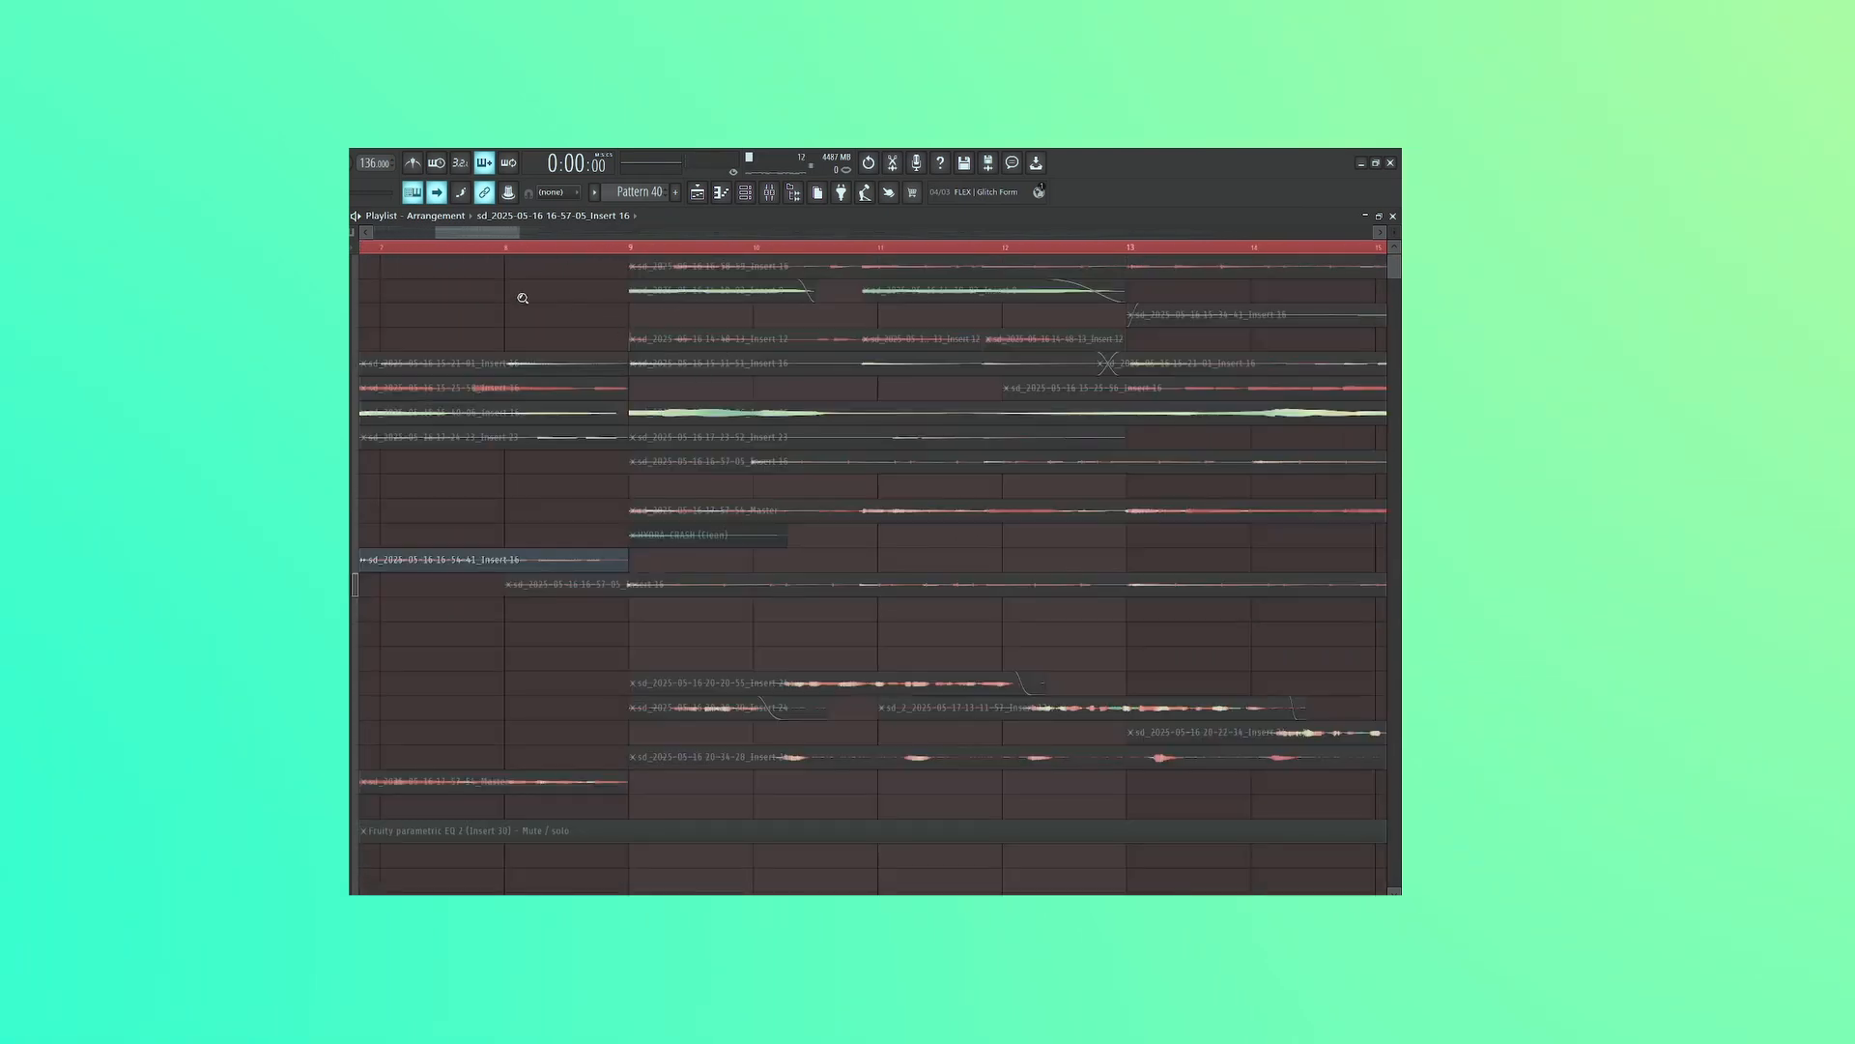
left_click(353, 278)
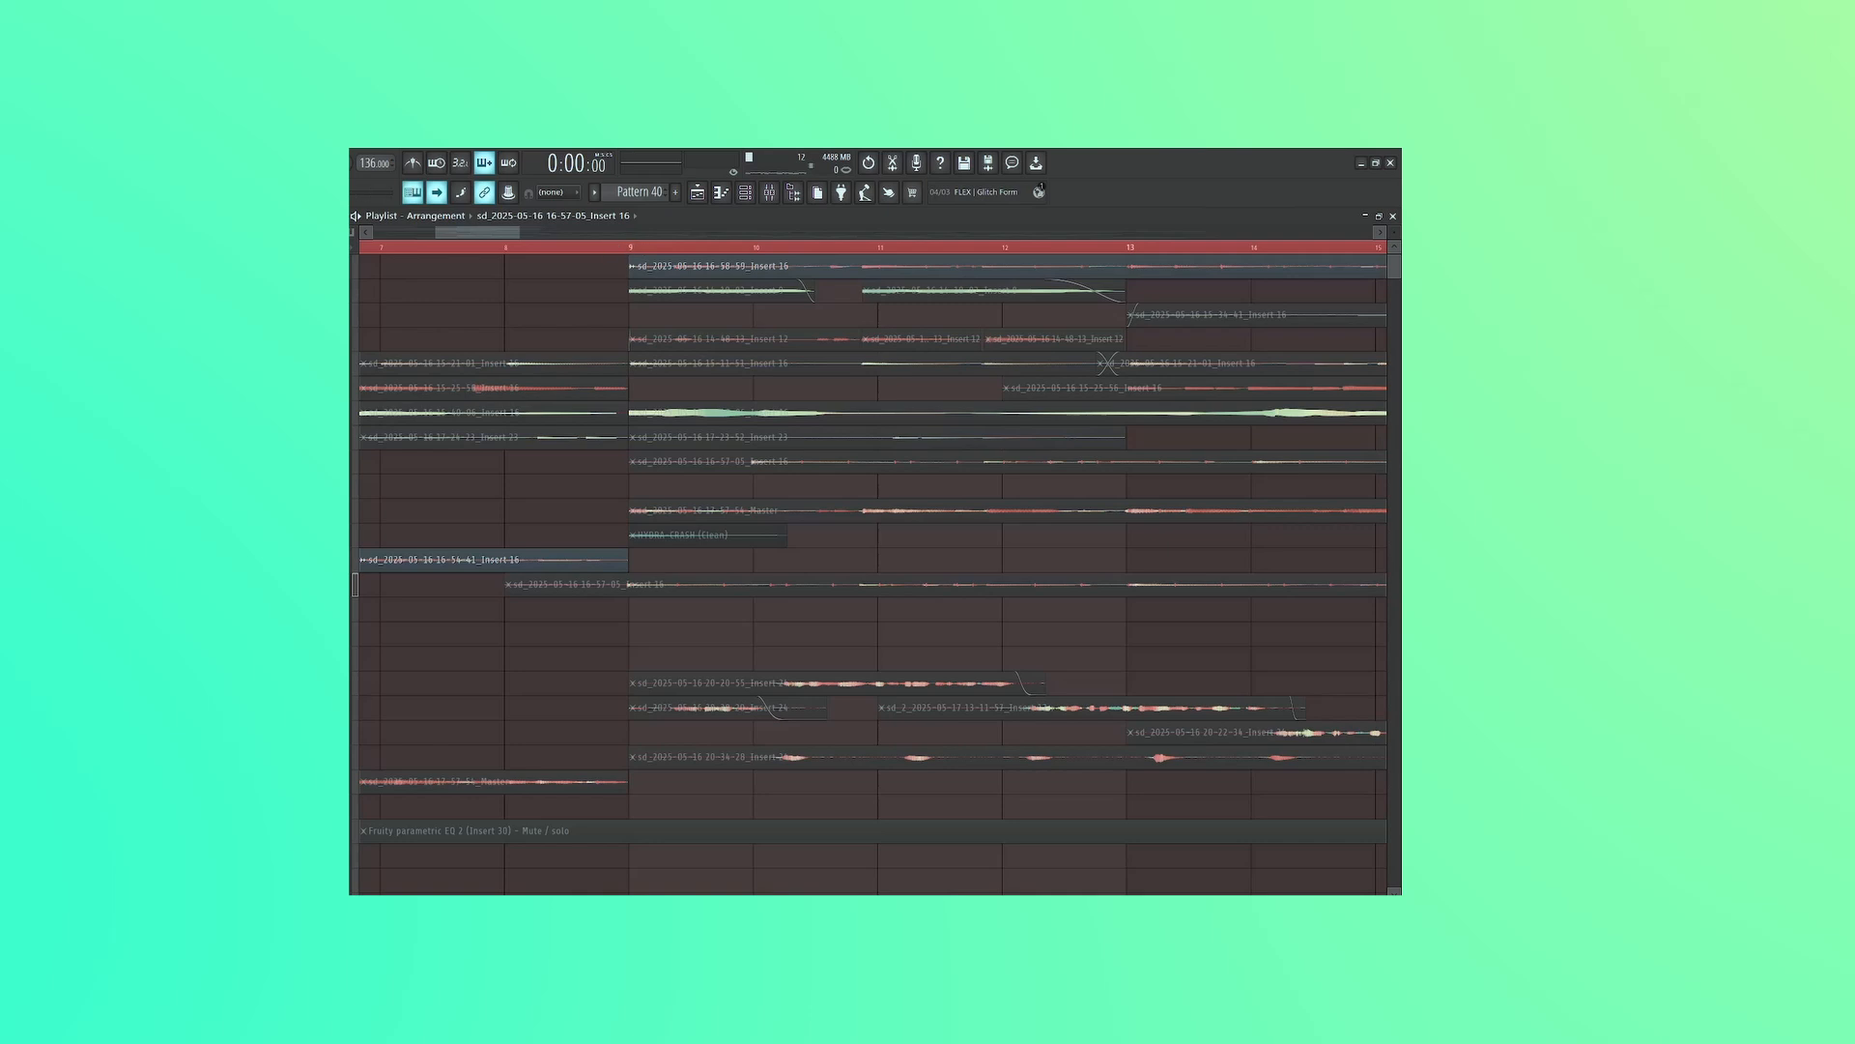
left_click(636, 248)
scroll(943, 378, "up", 8)
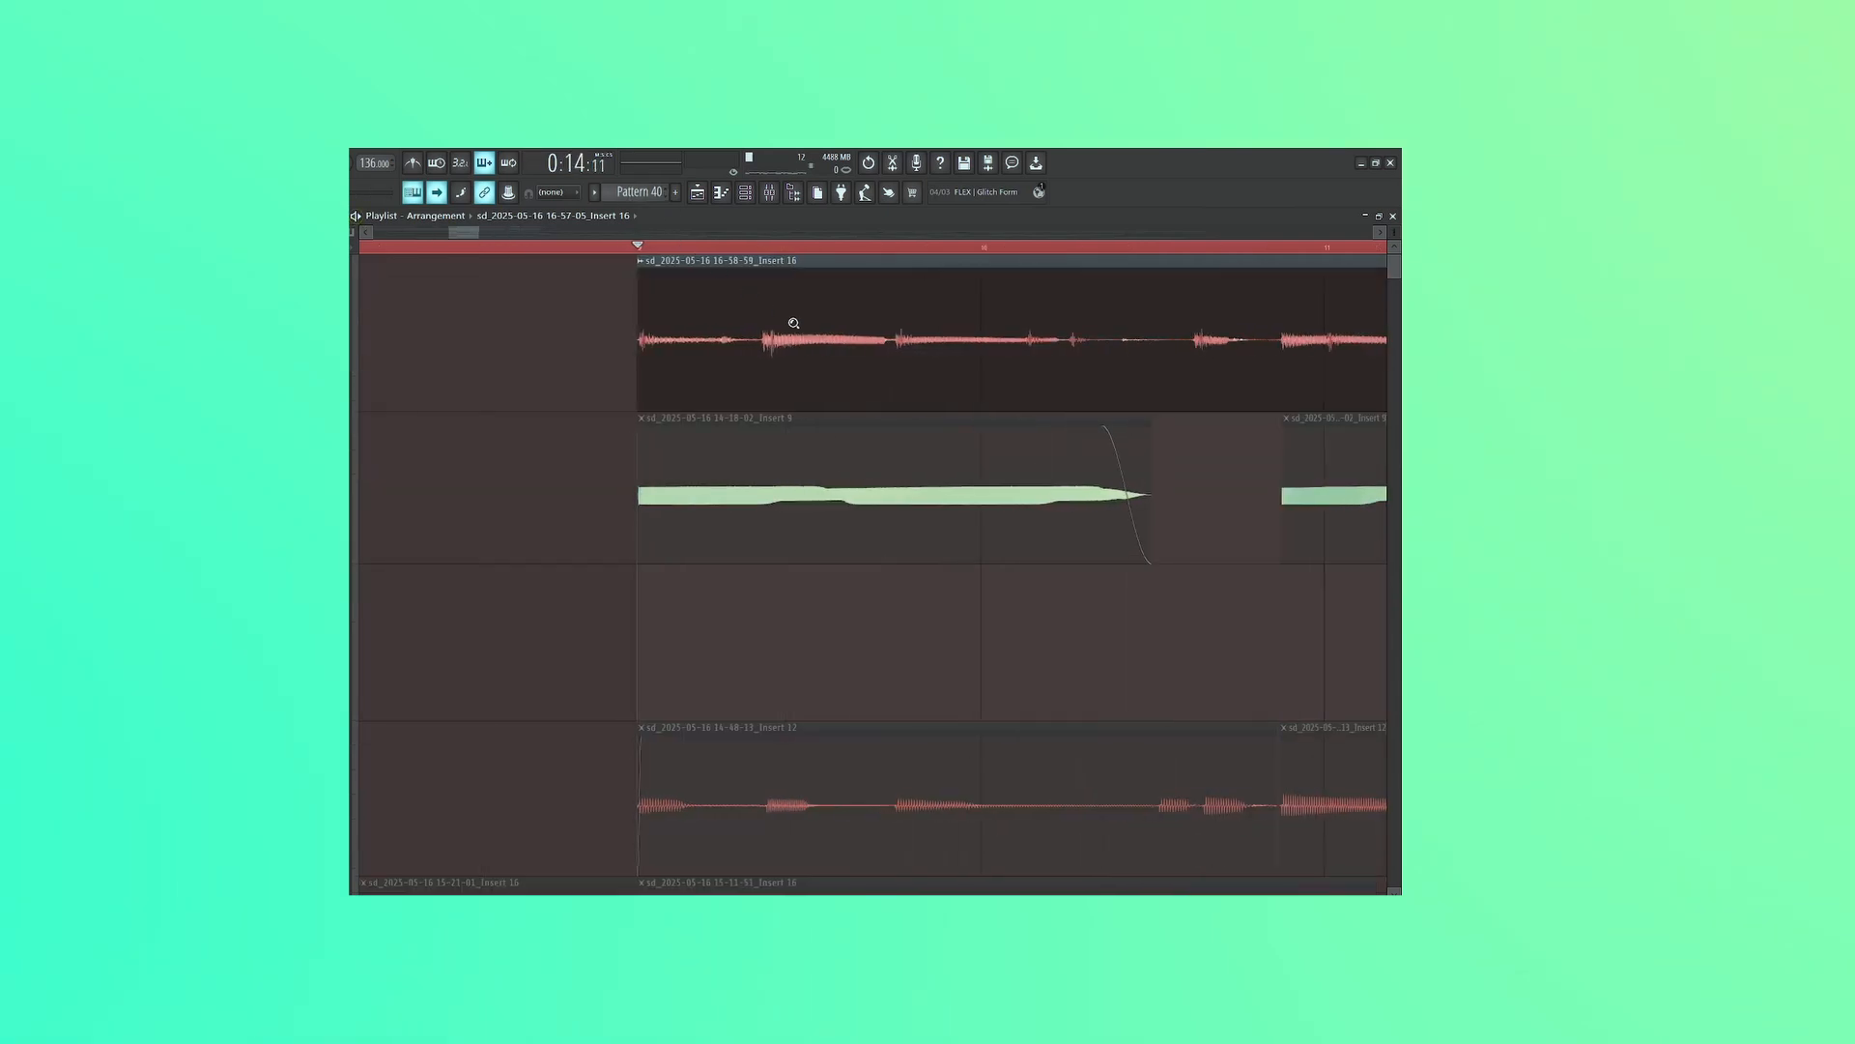
key("space")
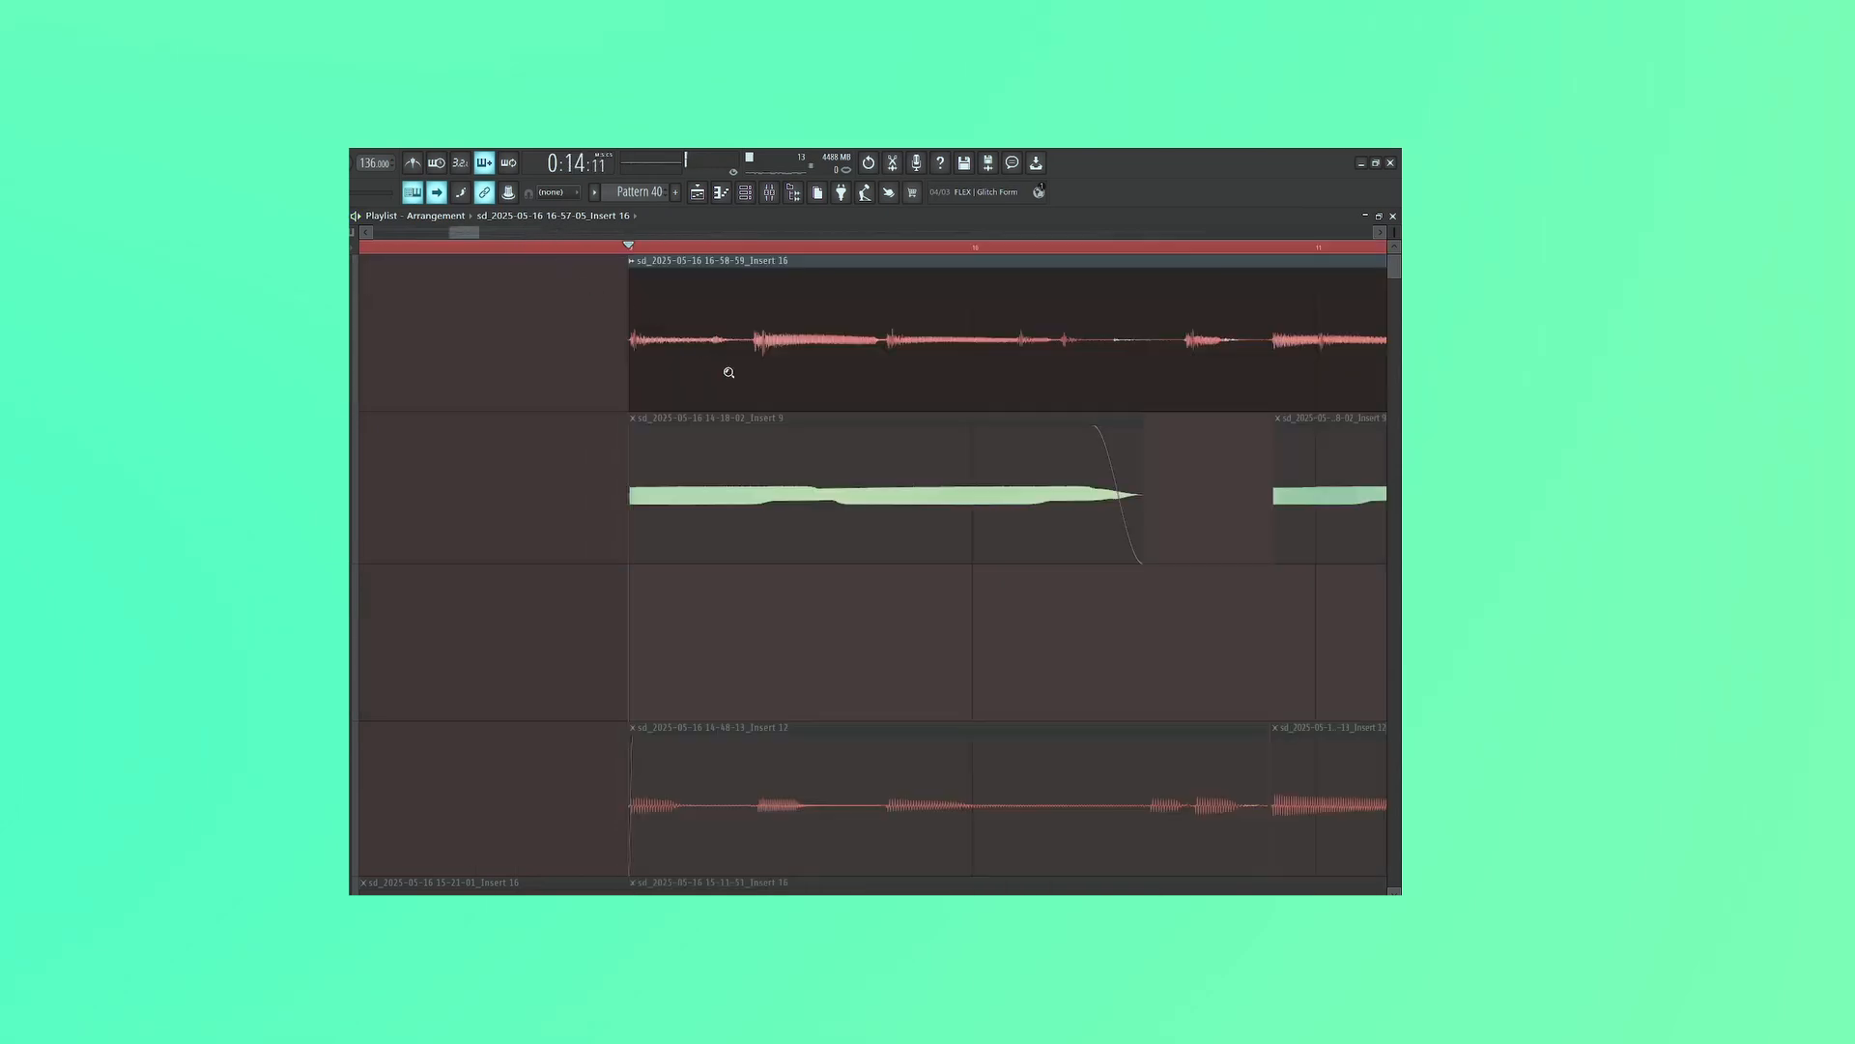
Return the playhead to the start, unmute the 15-40-06 Insert 16 track and play it
right_click(729, 372)
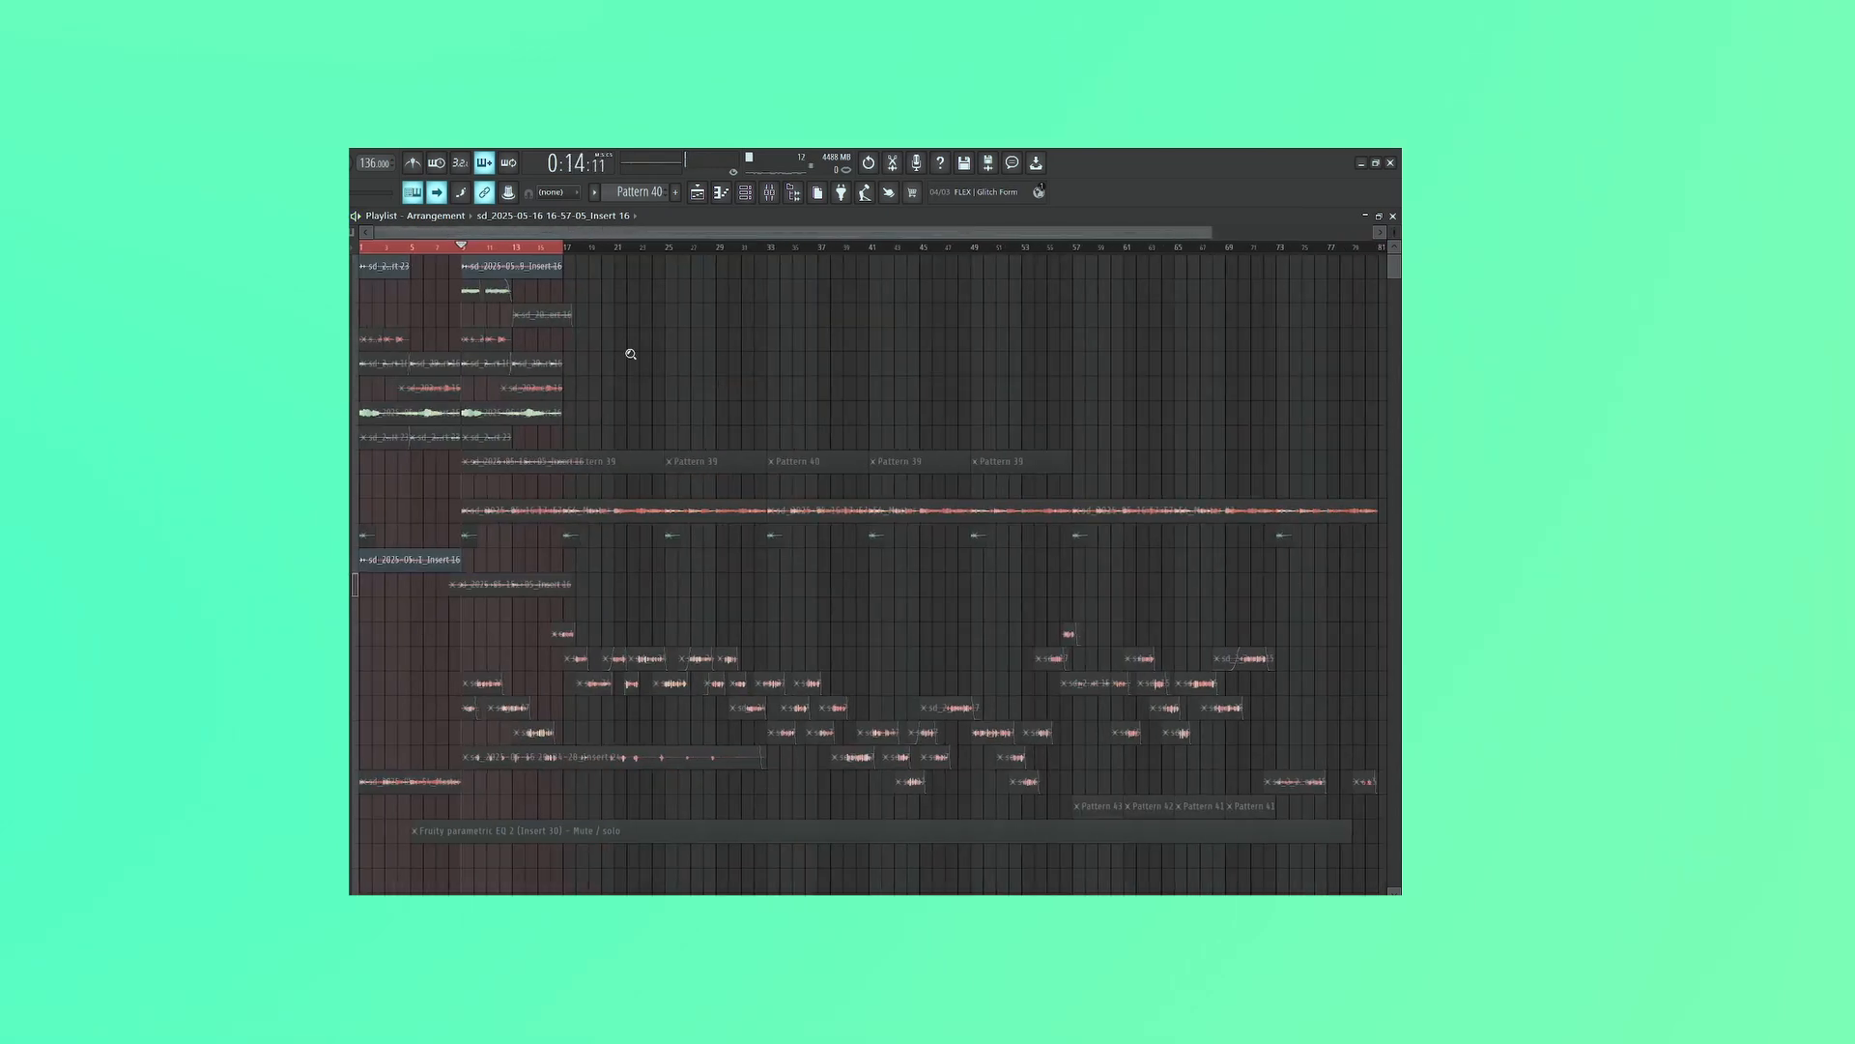
left_click_drag(673, 696, 356, 253)
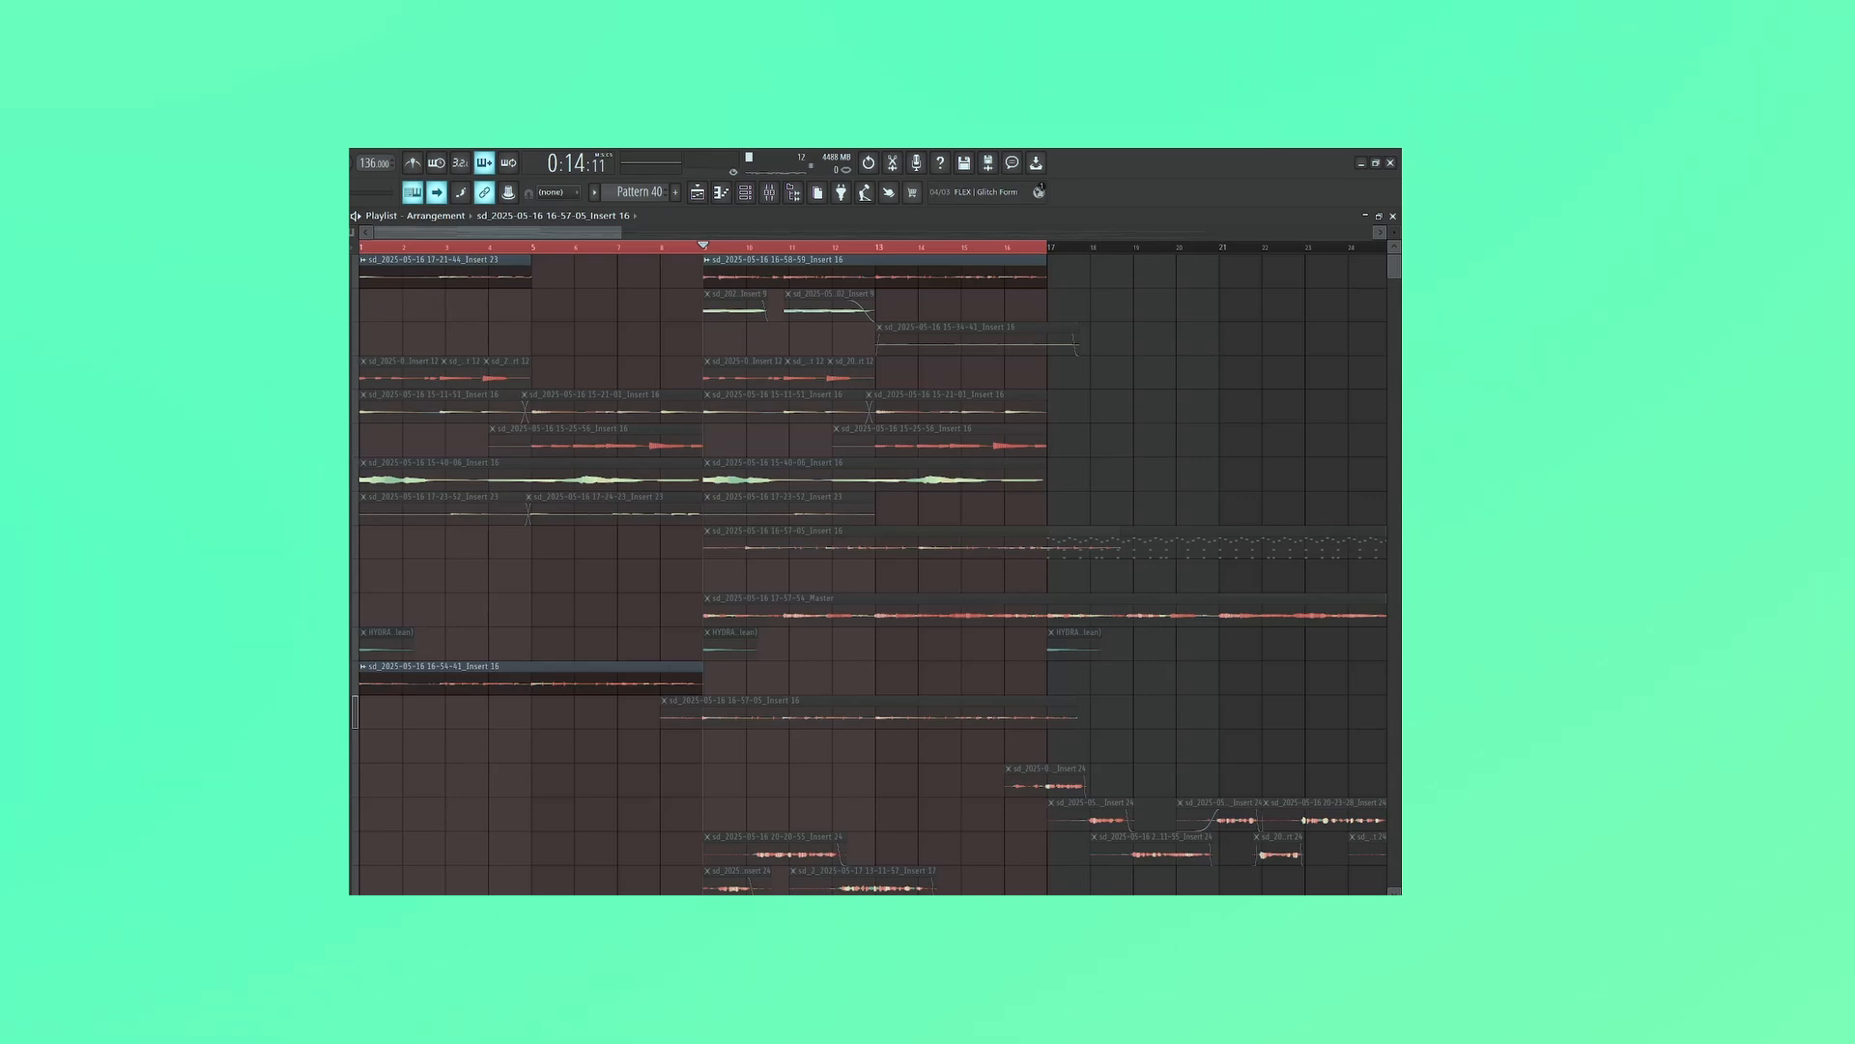
left_click(368, 249)
left_click_drag(1101, 499, 359, 425)
left_click(352, 676)
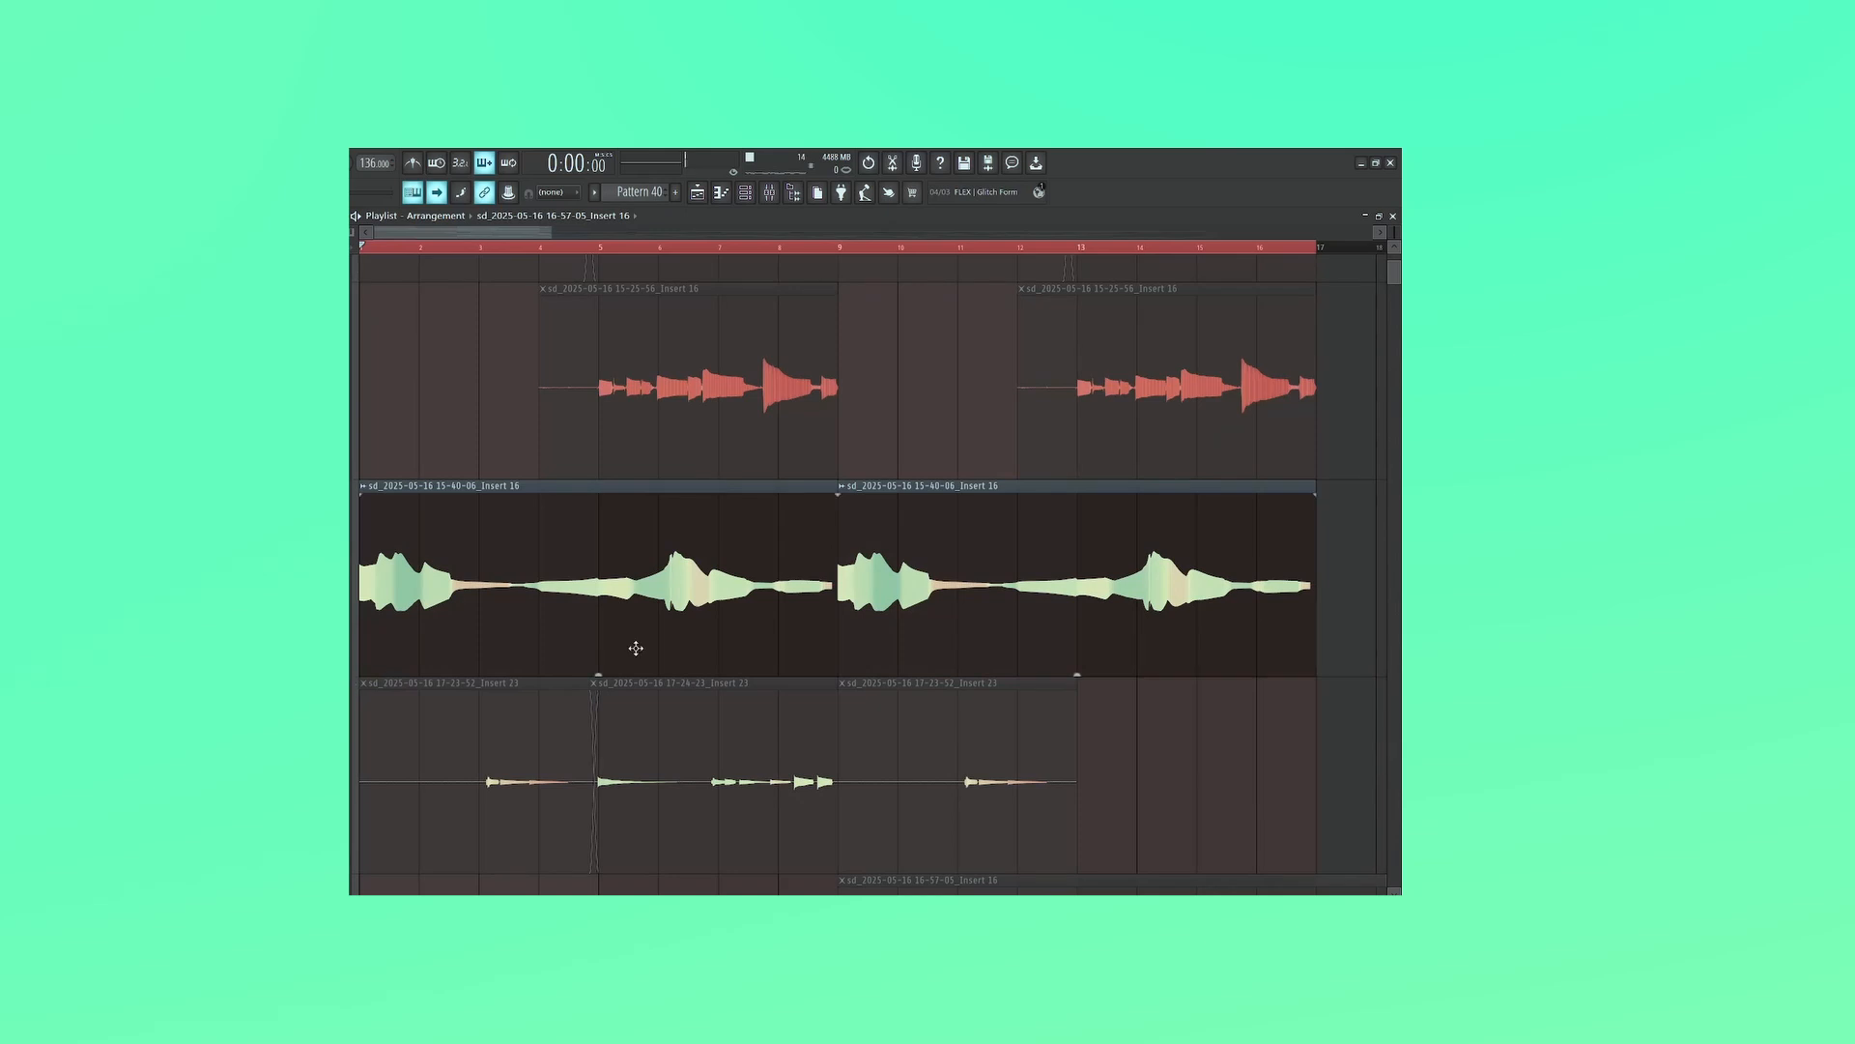
key("space")
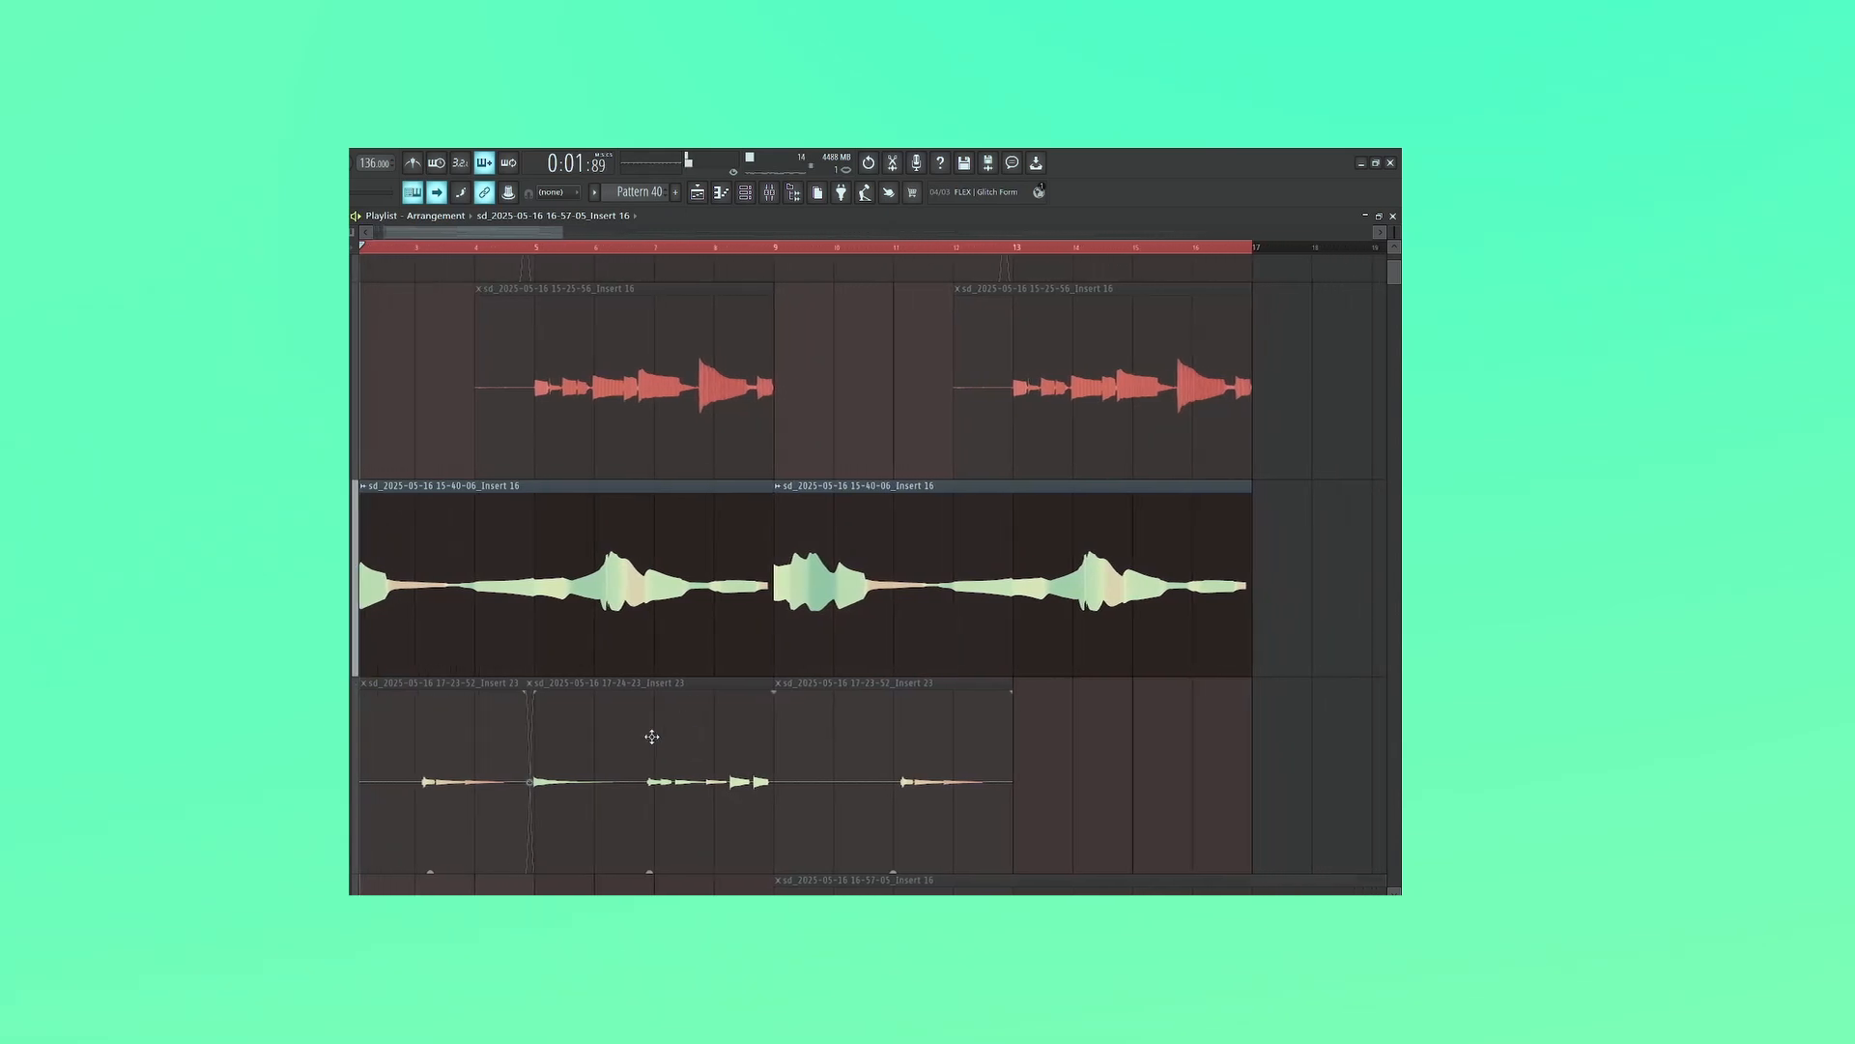
left_click_drag(1040, 721, 1171, 694)
scroll(1187, 694, "down", 1)
scroll(1063, 654, "up", 2)
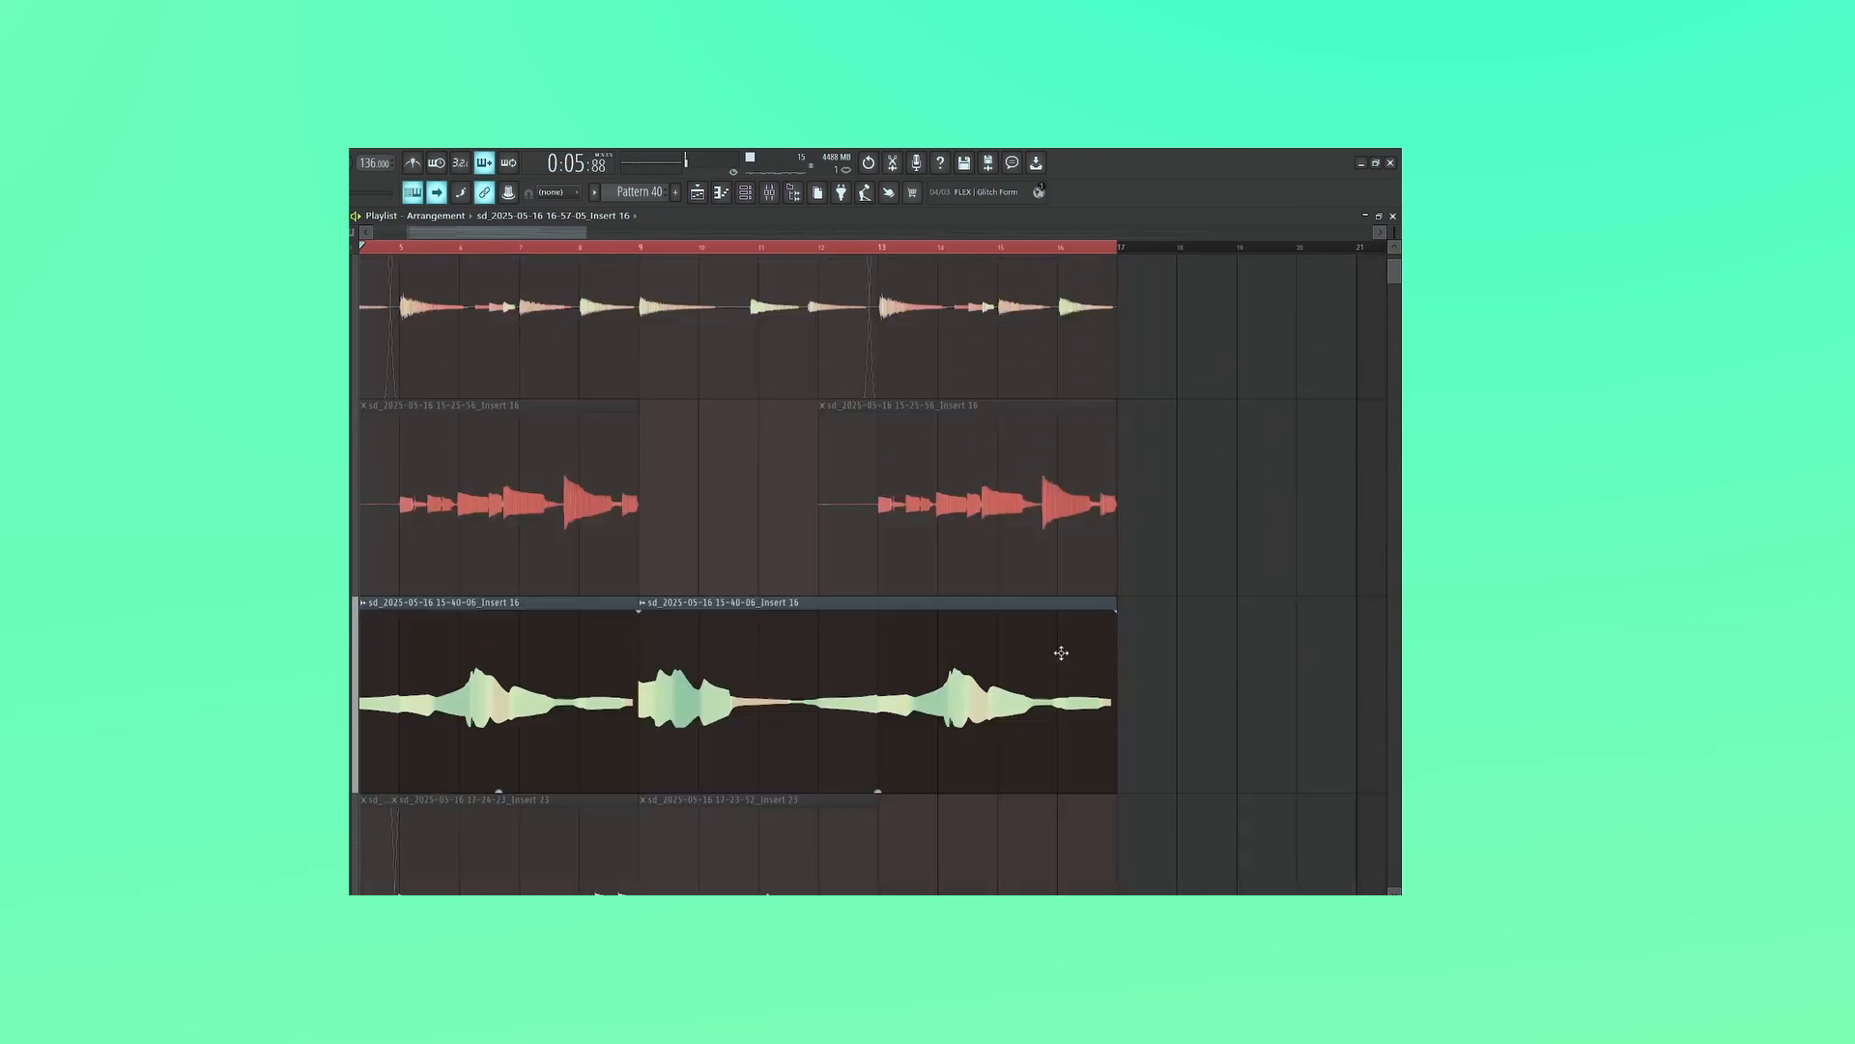
scroll(886, 651, "down", 2)
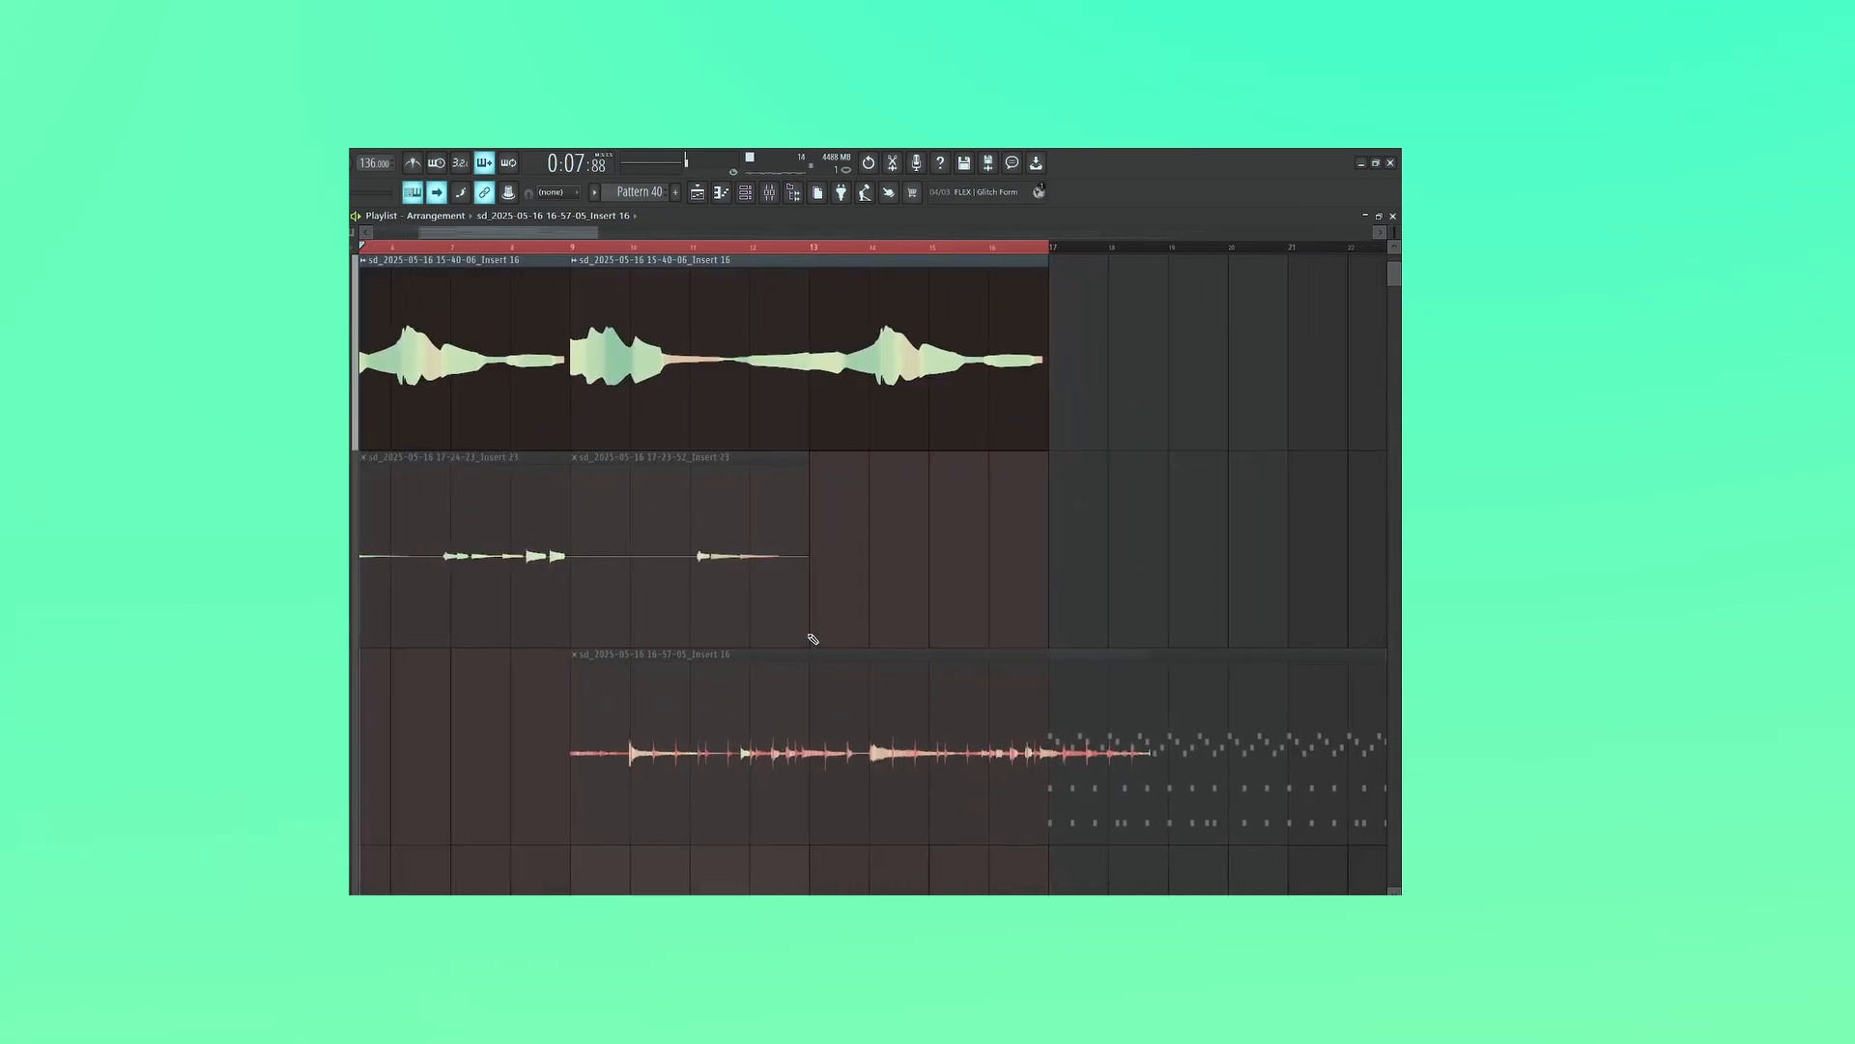
scroll(797, 629, "up", 3)
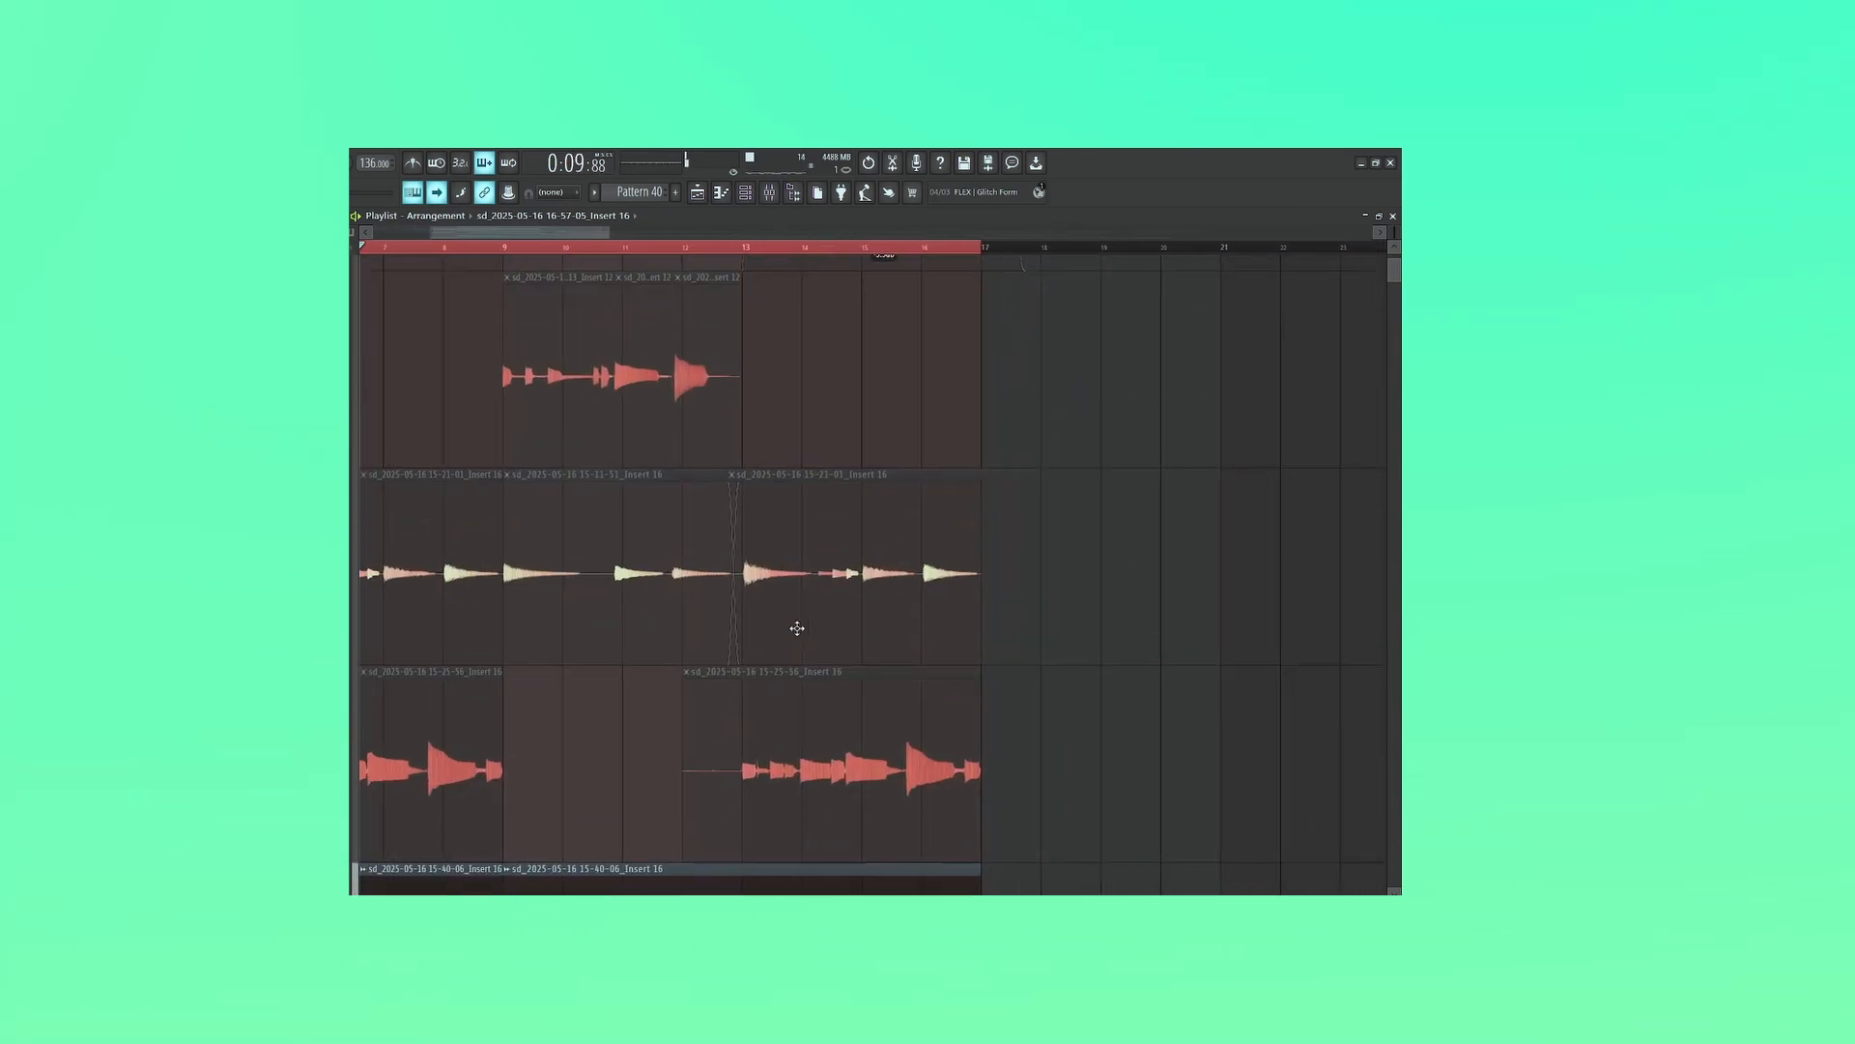
scroll(797, 629, "down", 2)
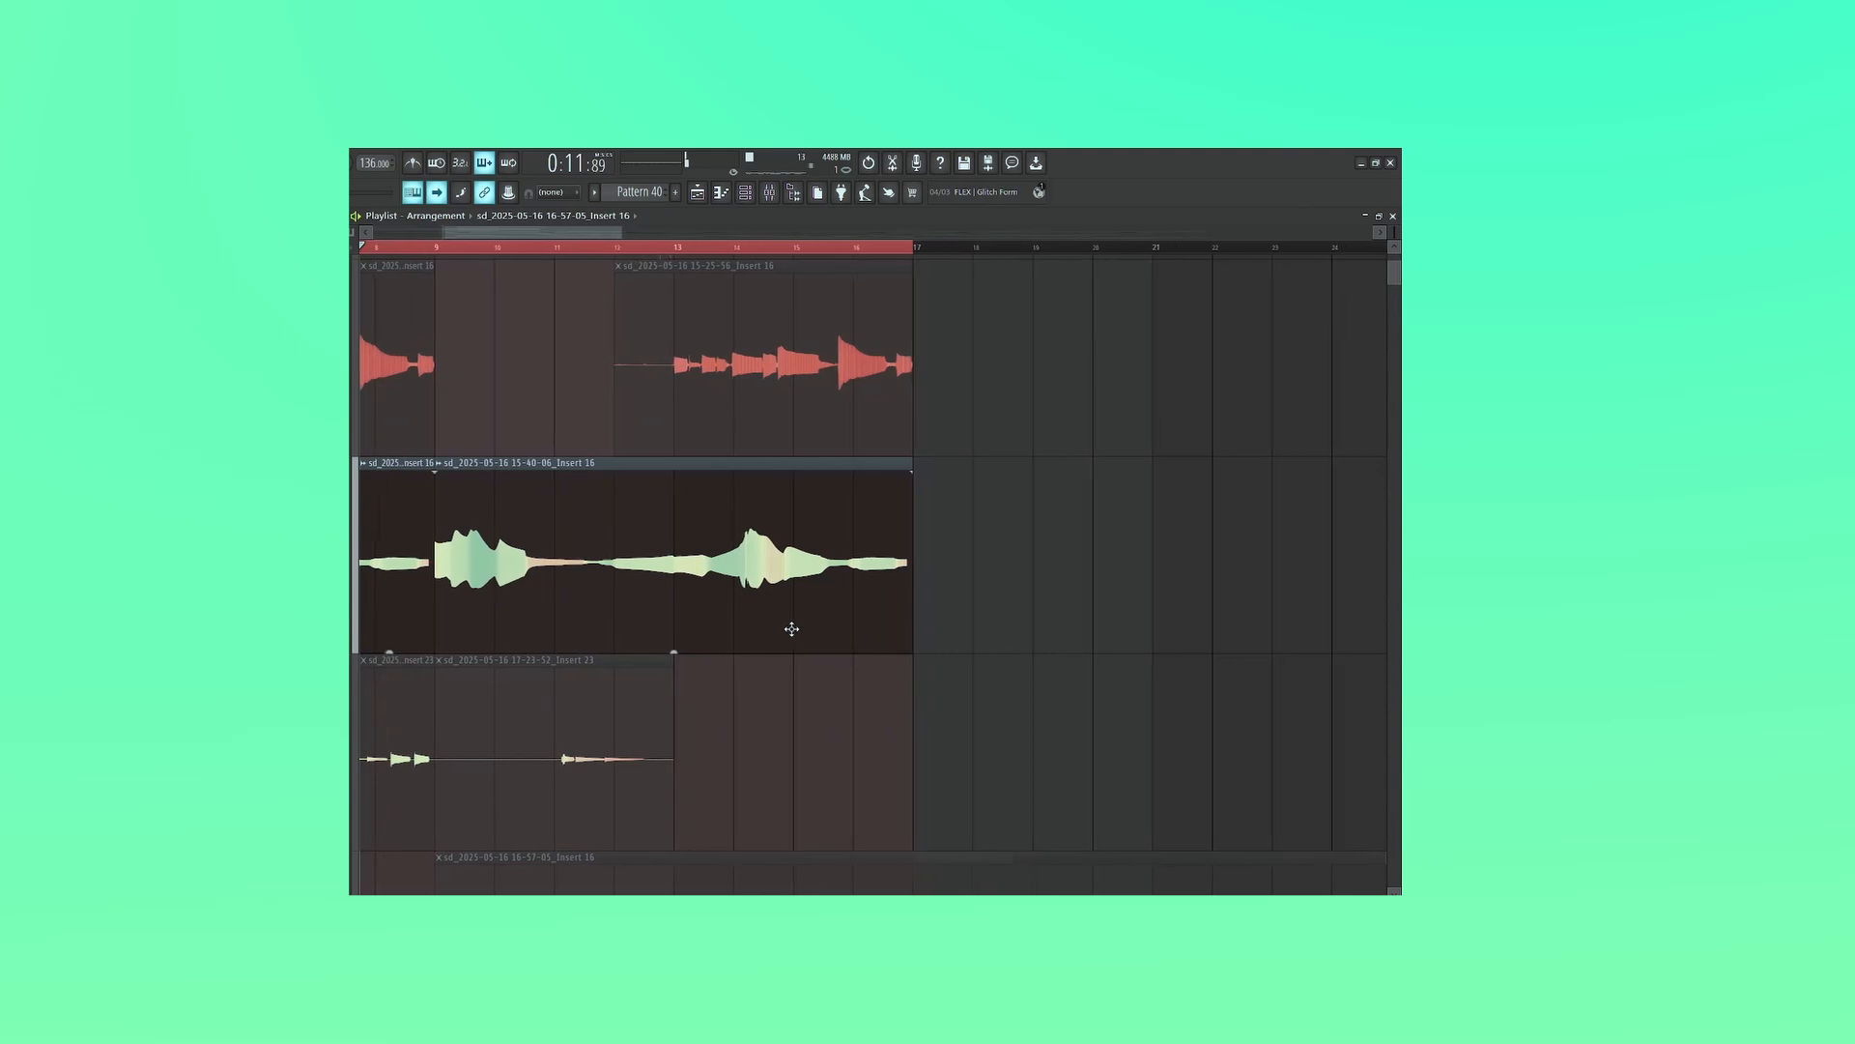
scroll(767, 629, "down", 3)
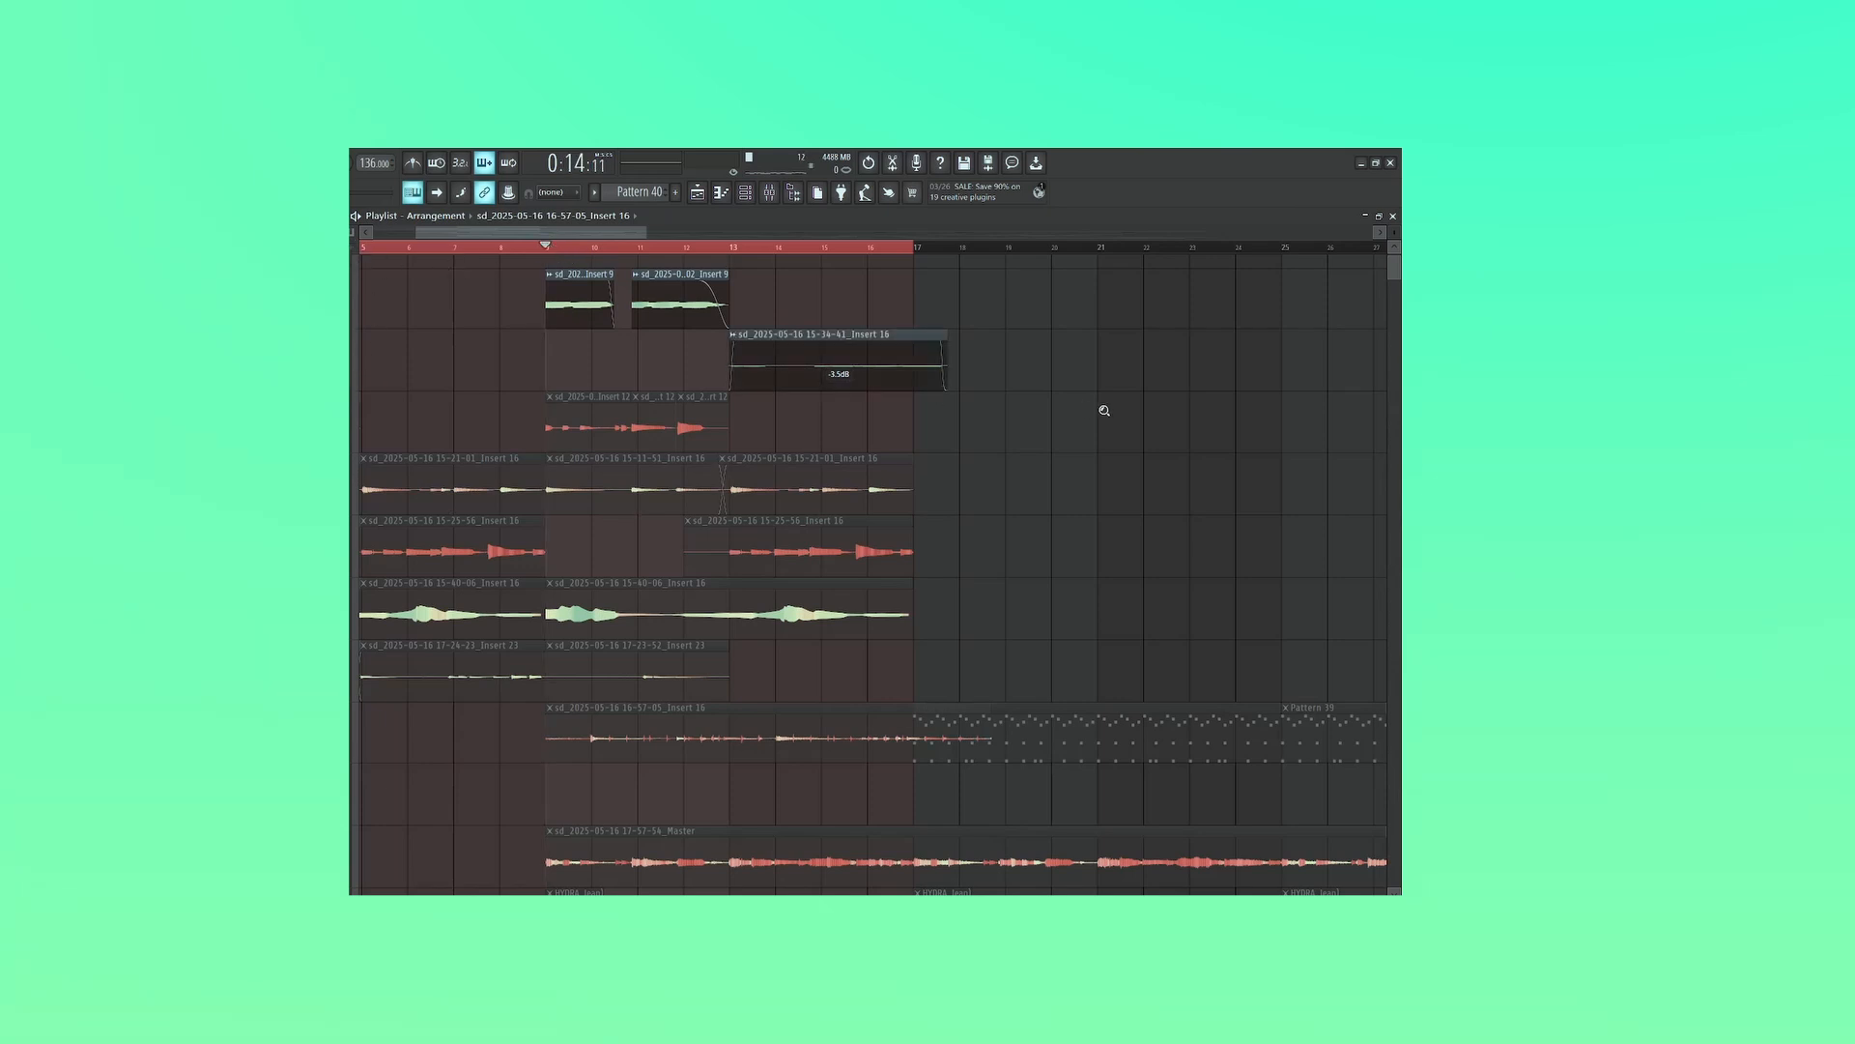
Turn auto-scrolling back on for auditioning the 14-18-02 Insert 9 and 15-34-41 Insert 16 clips from bar 9
left_click_drag(1105, 411, 574, 331)
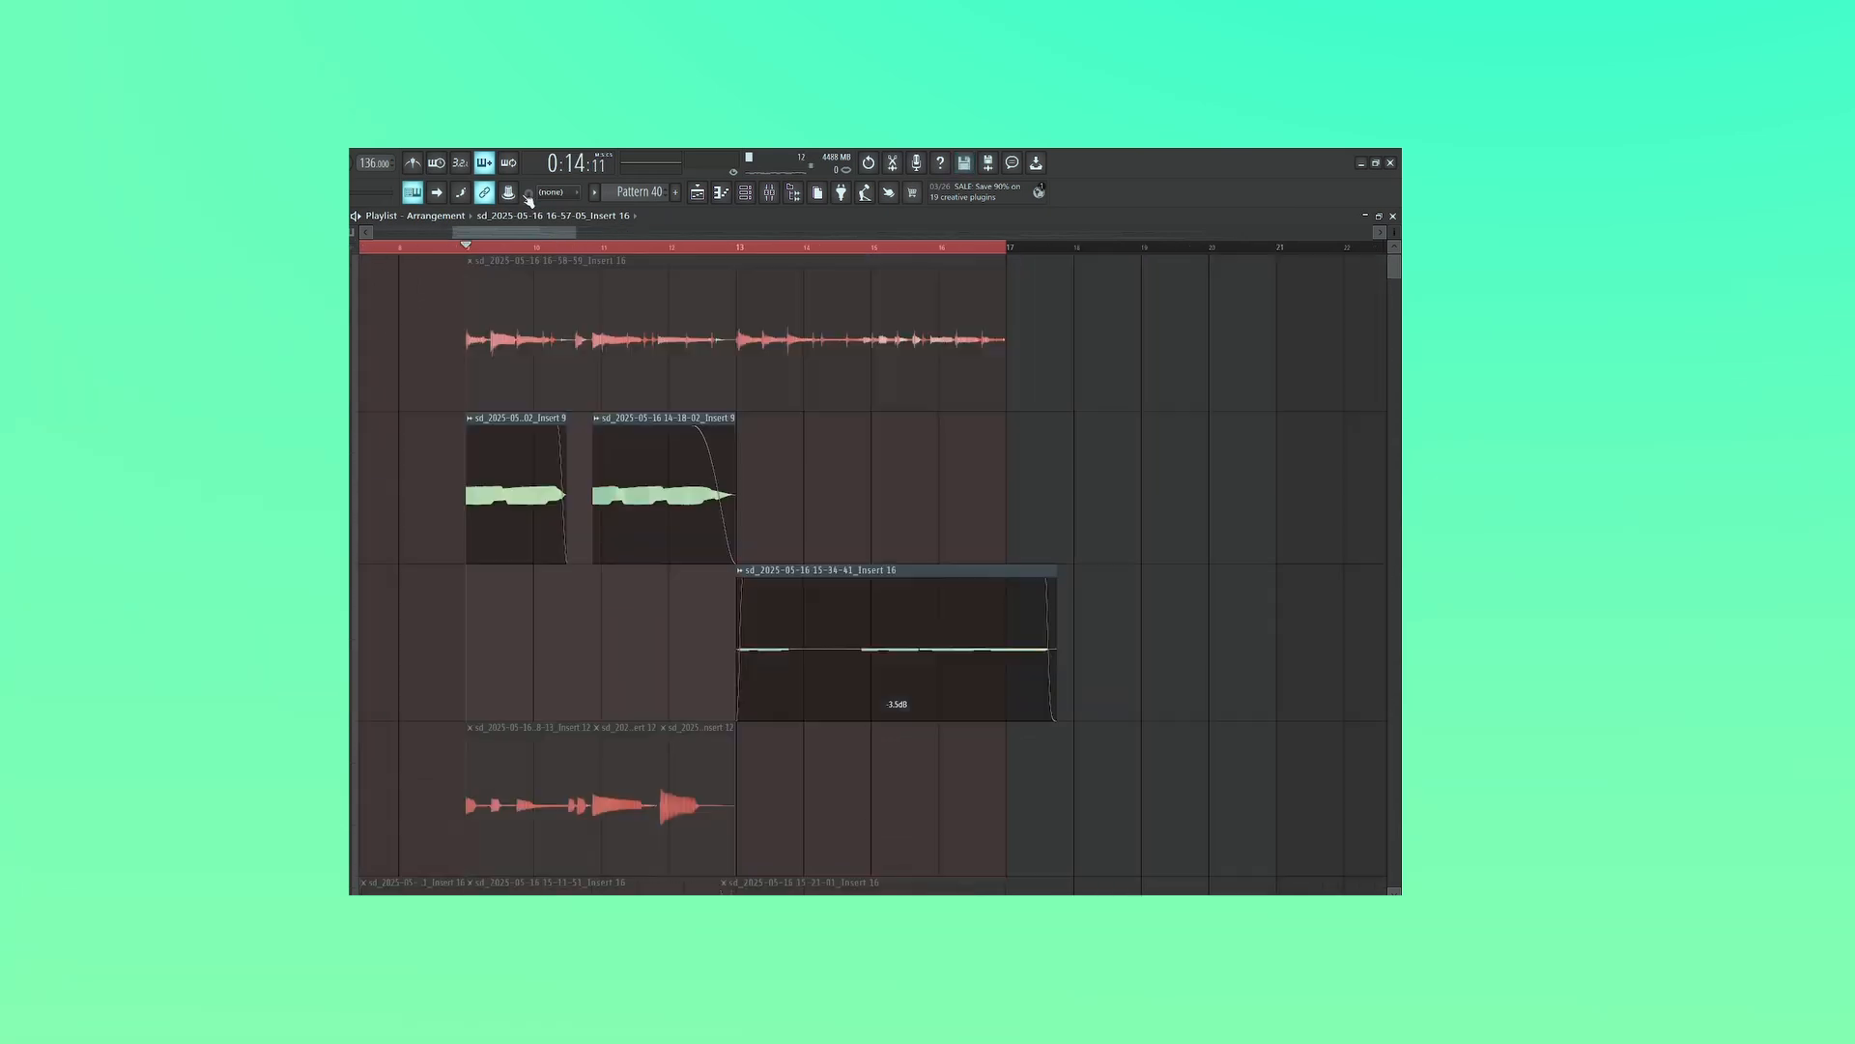
left_click(439, 193)
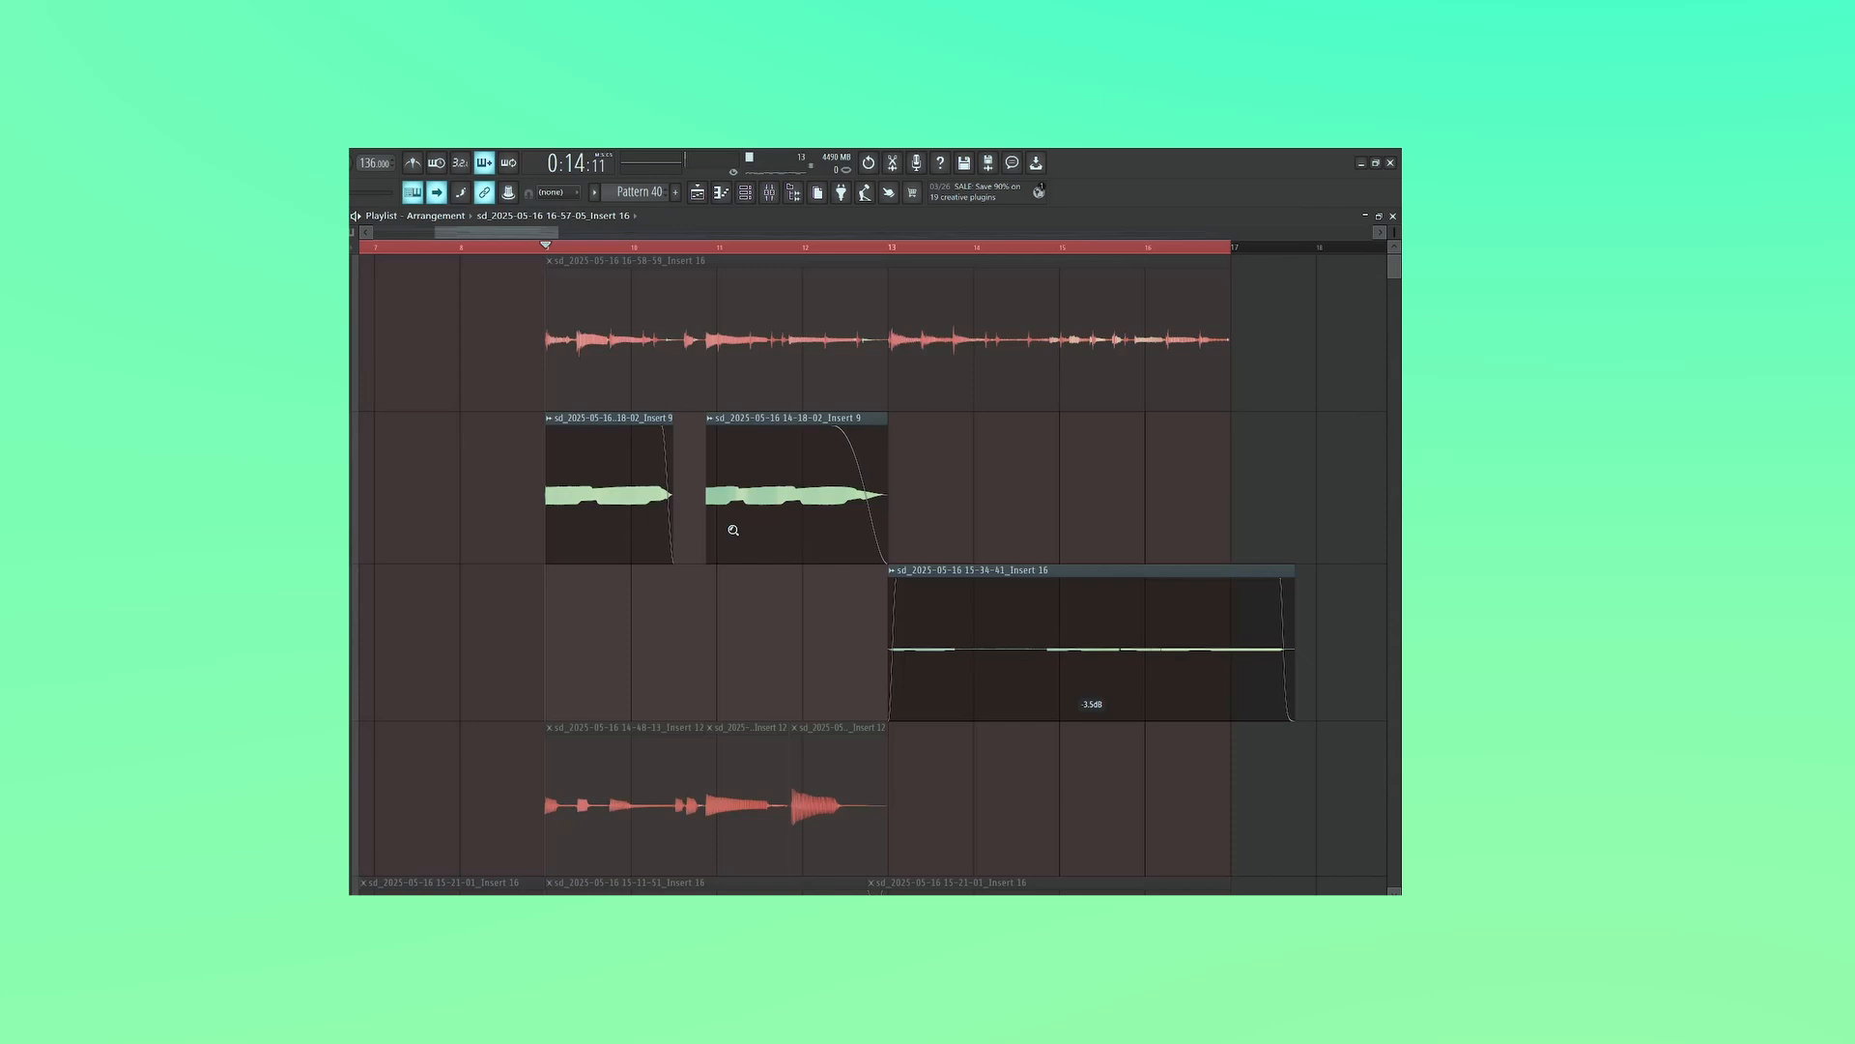
right_click(734, 529, "ctrl")
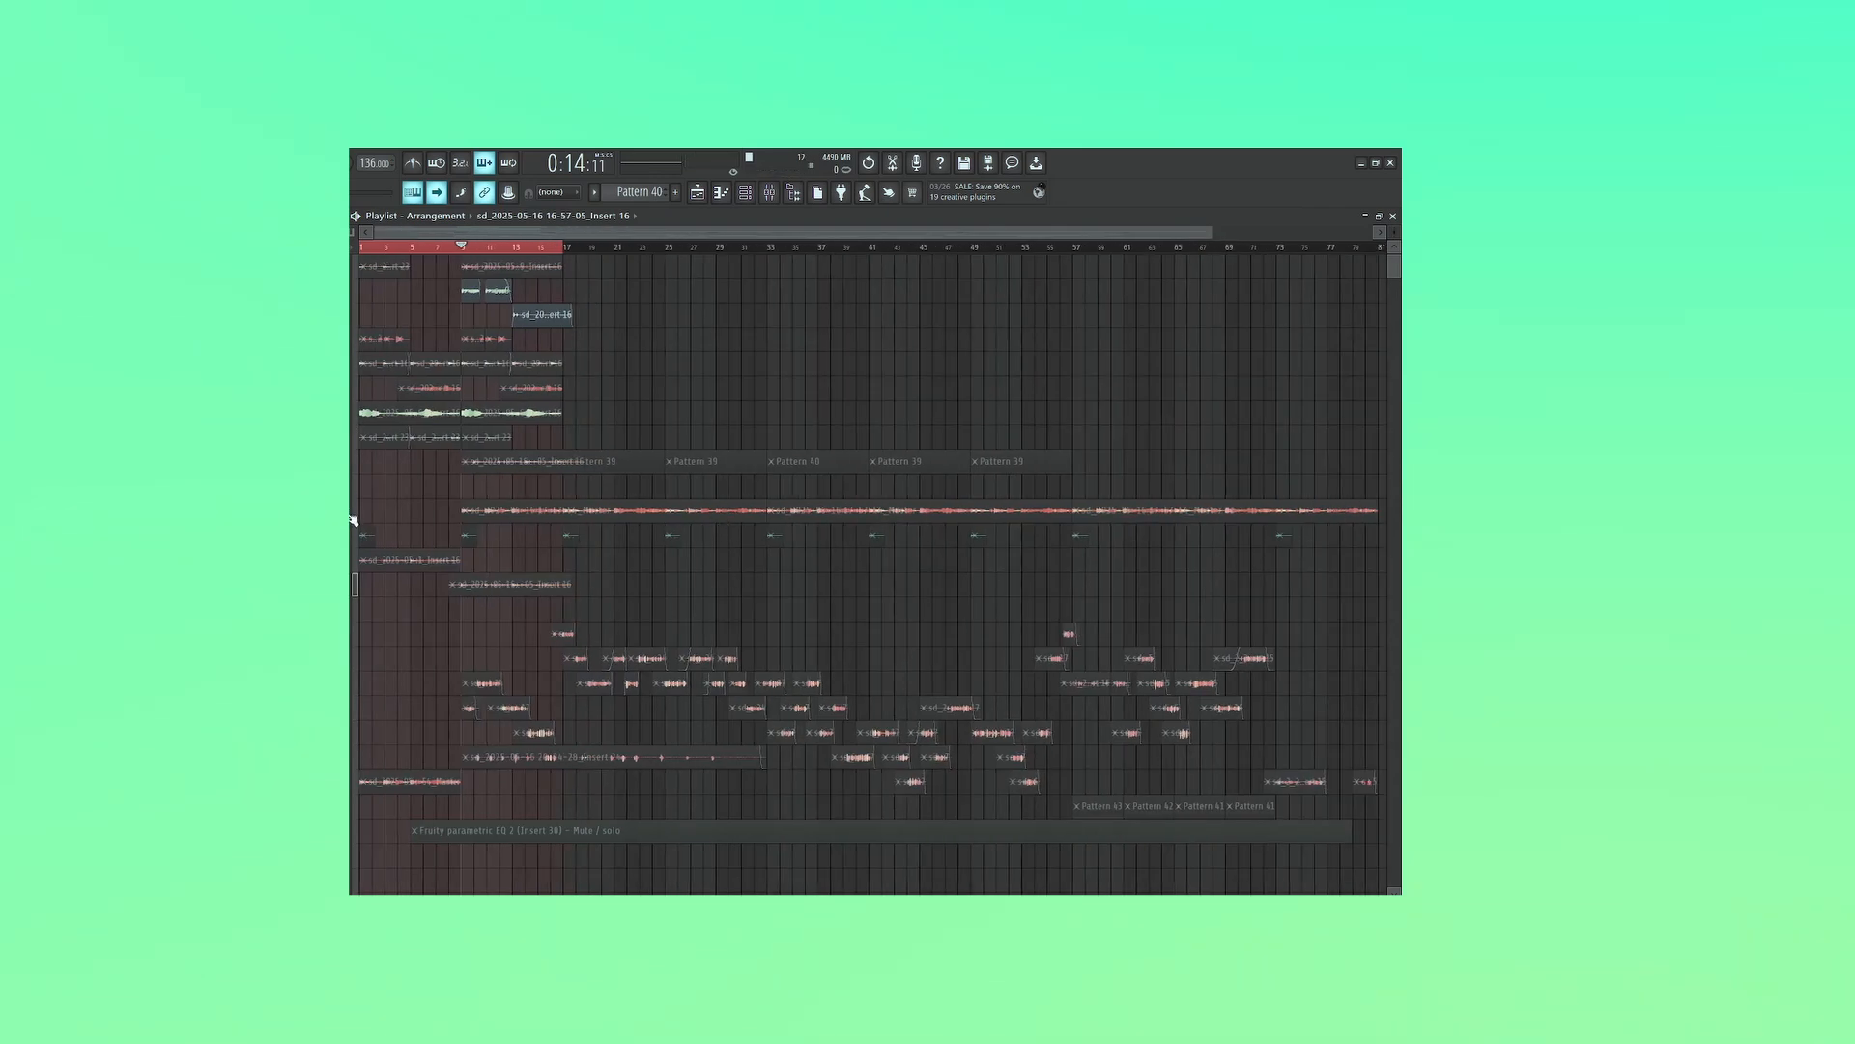
Solo the track with the 17-57-54 Master clips and select the whole arrangement across all tracks
left_click(353, 519)
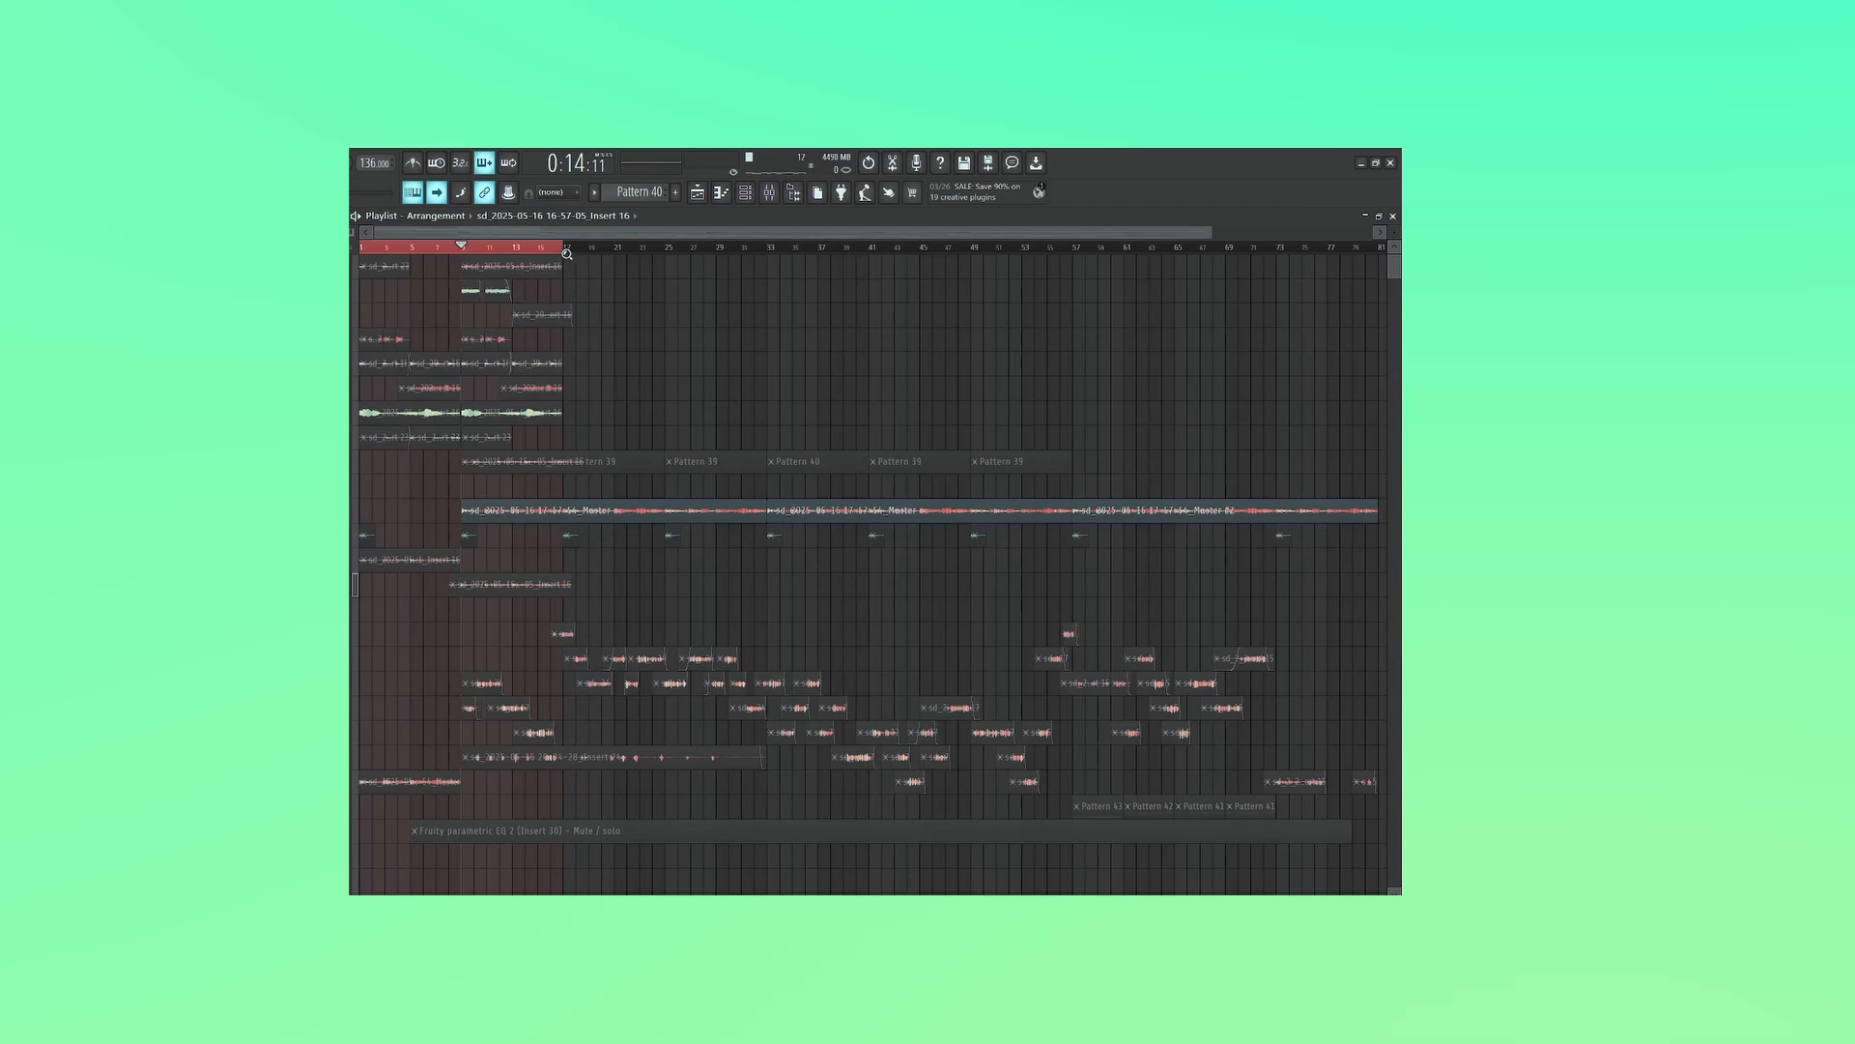
left_click_drag(526, 236, 1374, 533)
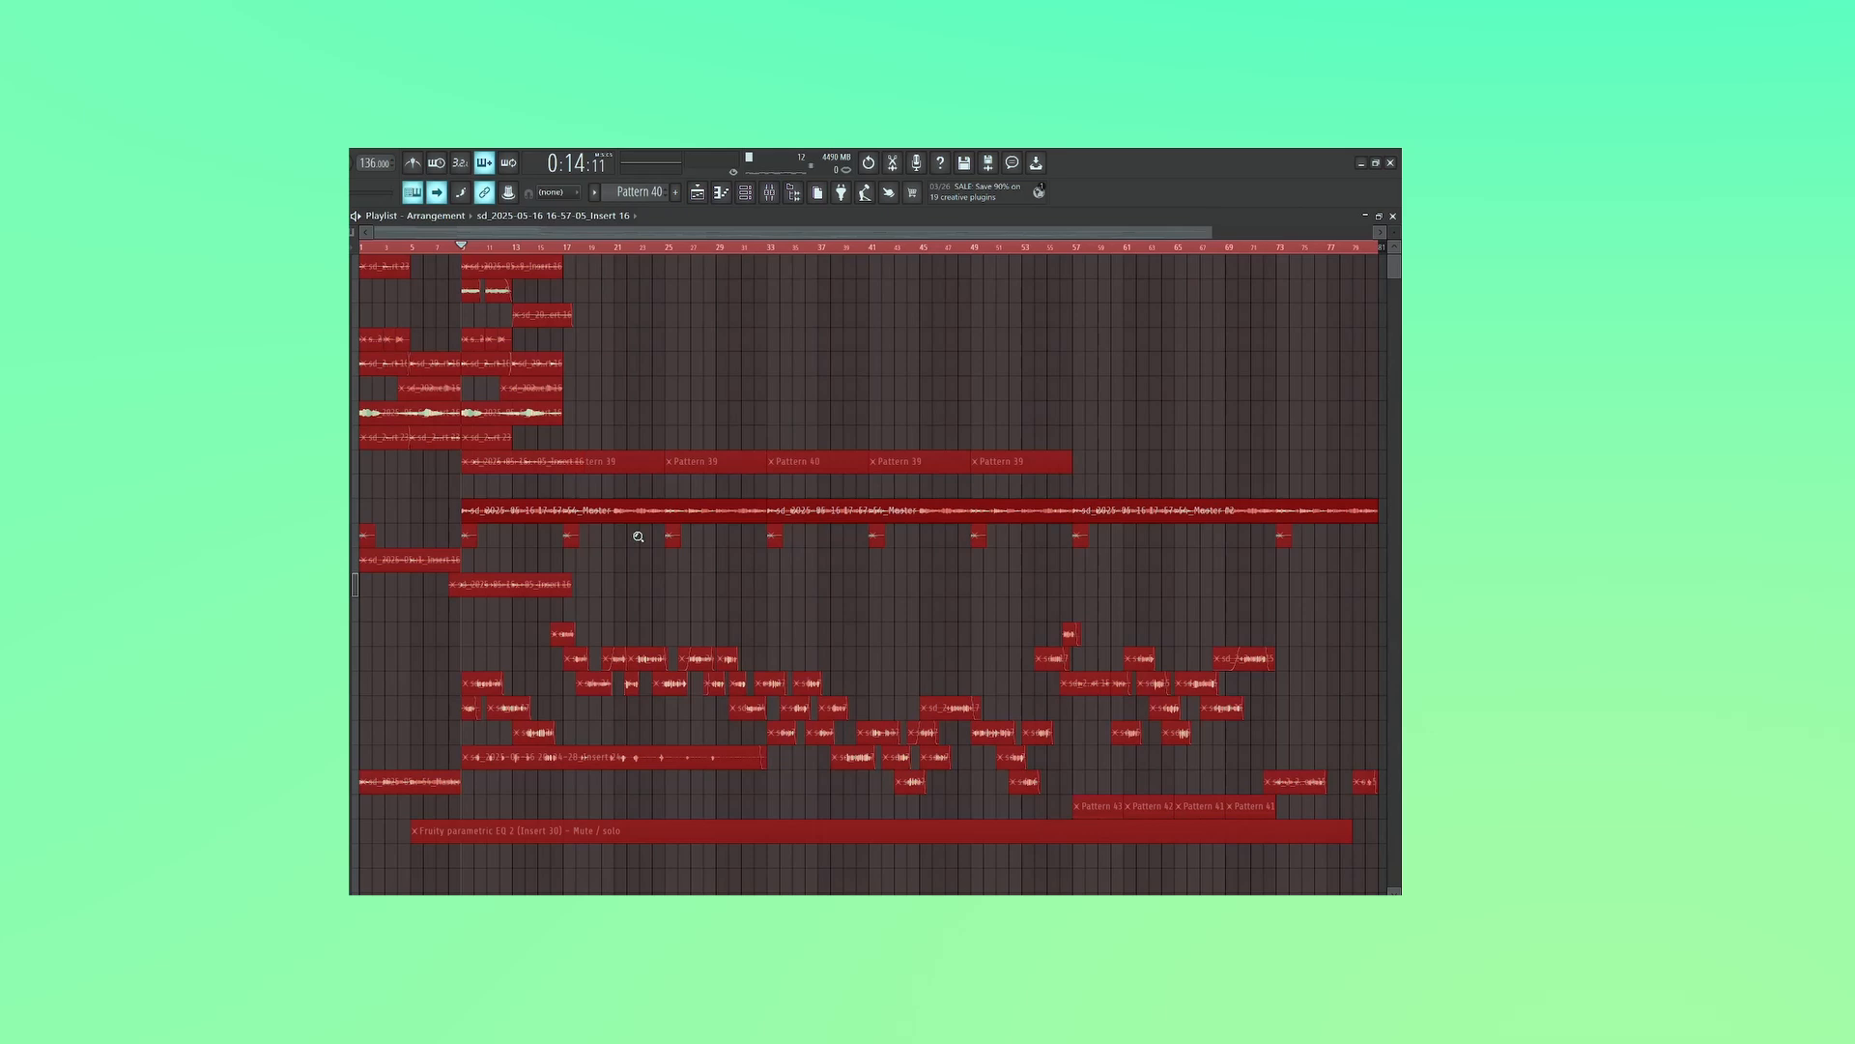
left_click_drag(652, 569, 362, 427)
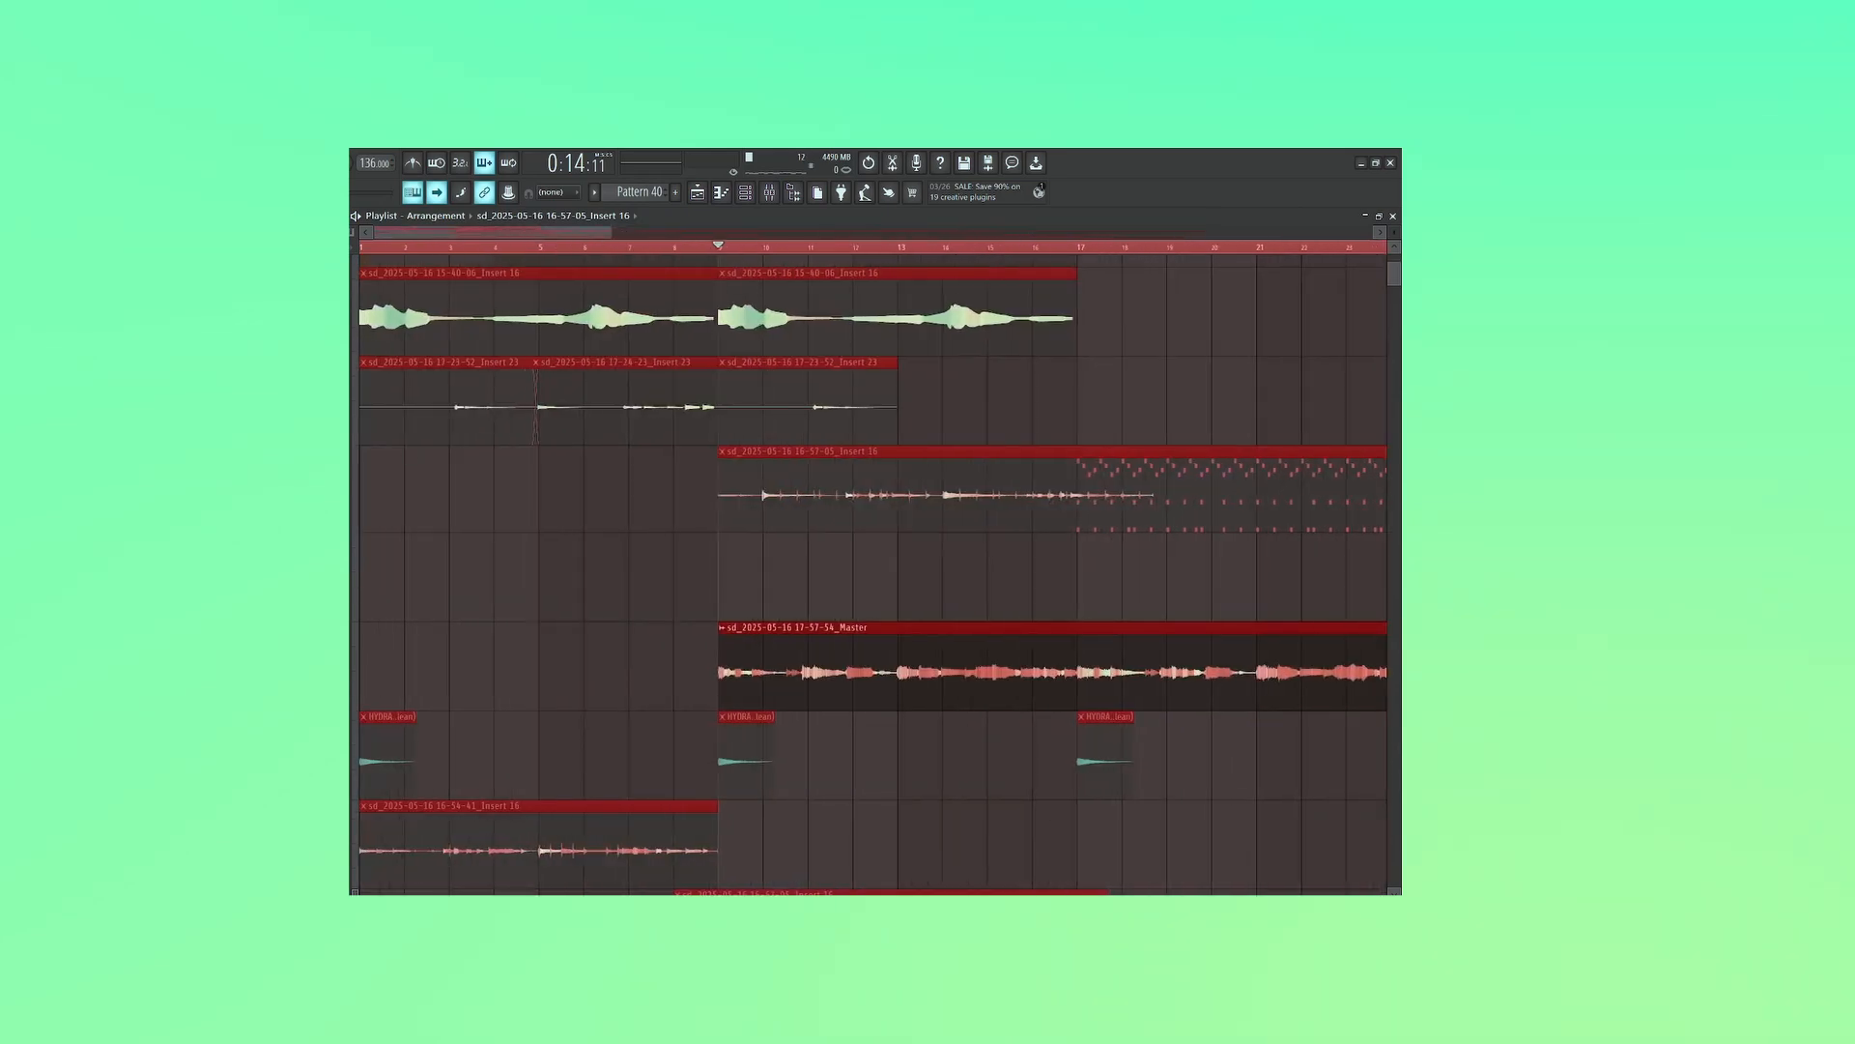
Clear the clip selection, remove the stray 16-57-05 Insert 16 clip and view the audio clip settings of the 15-40-06 Insert 16 clip
left_click(588, 592)
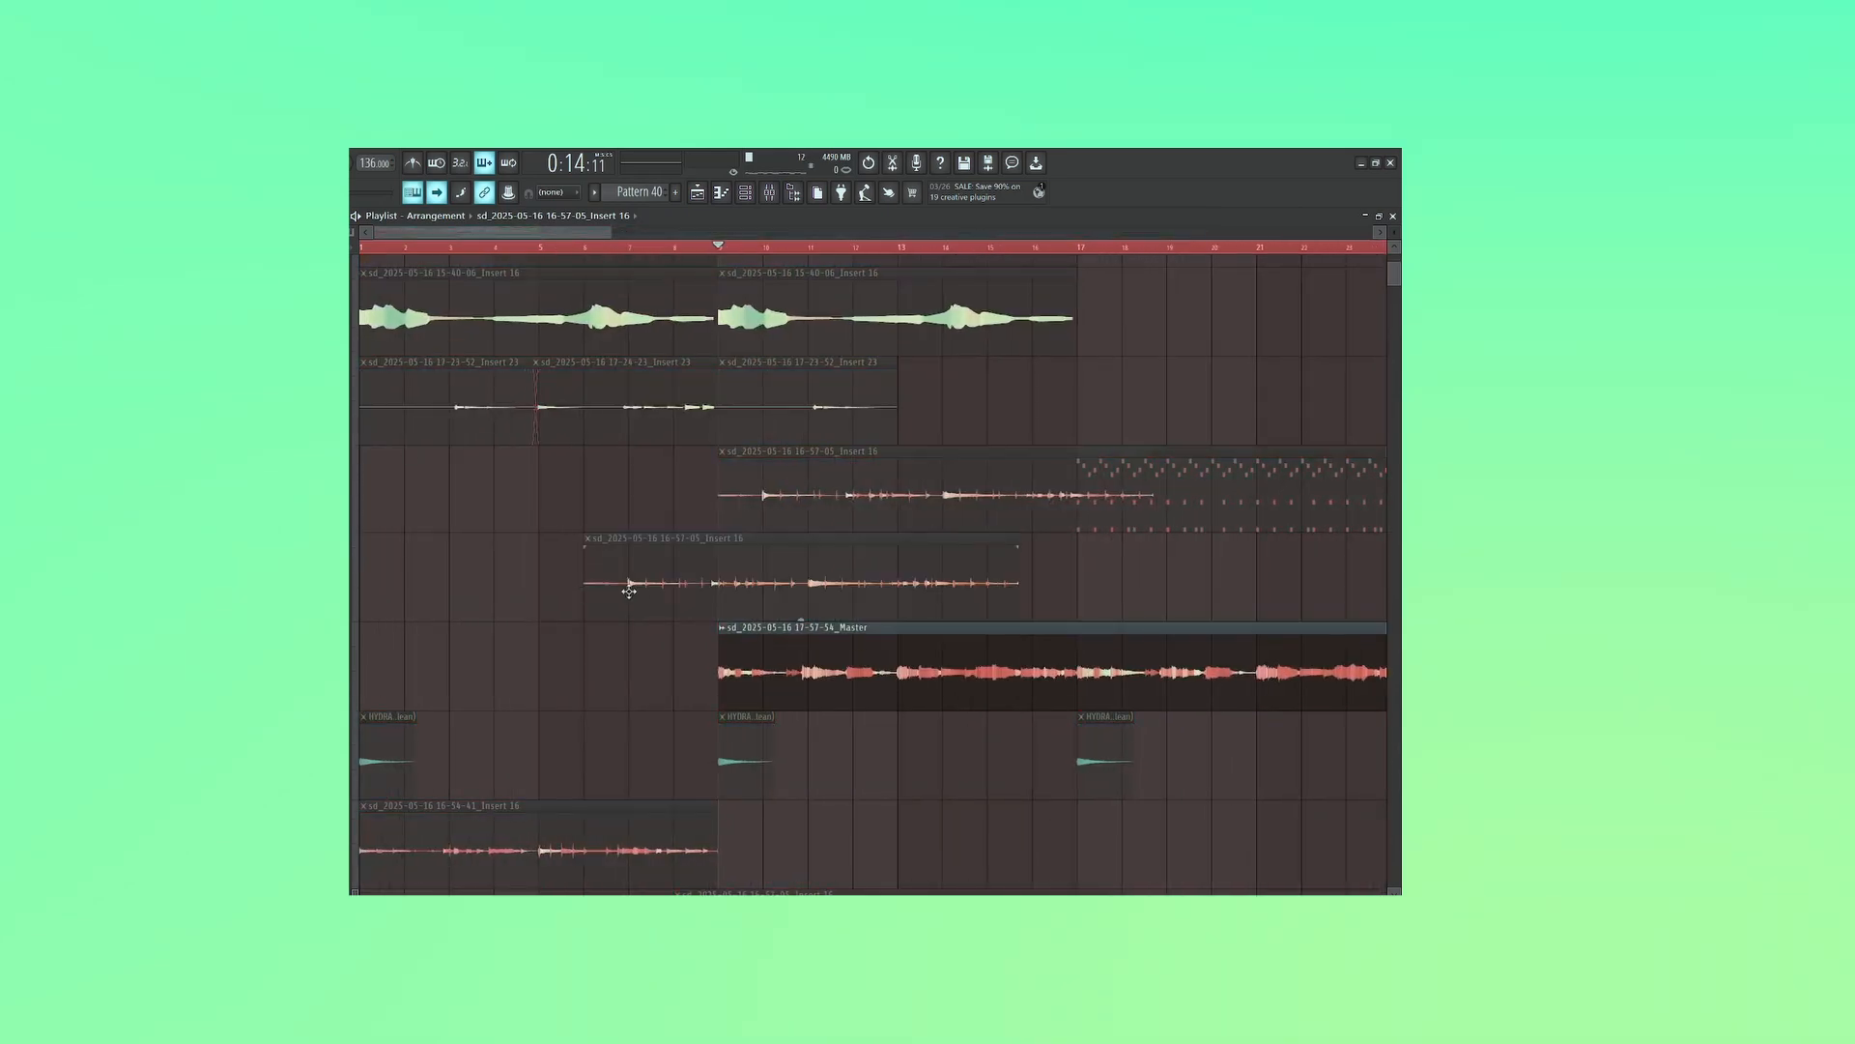
right_click(629, 588)
double_click(629, 336)
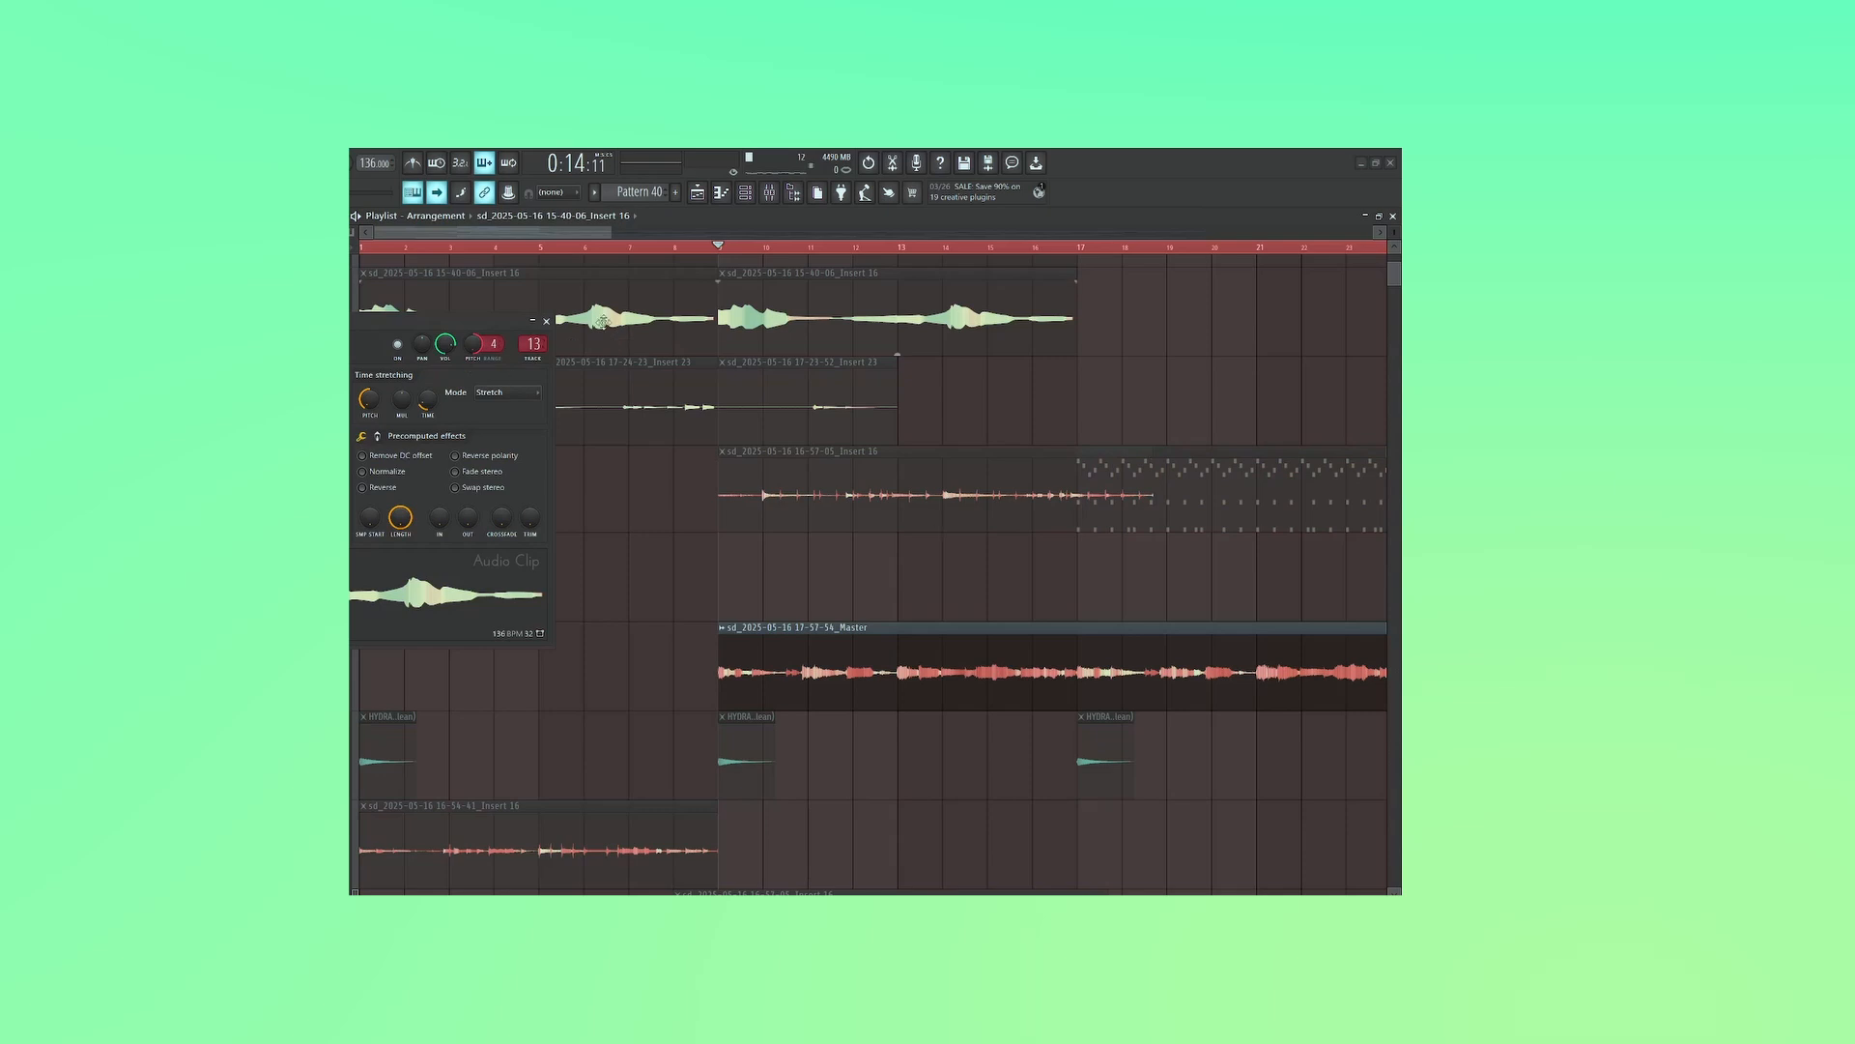
left_click(546, 321)
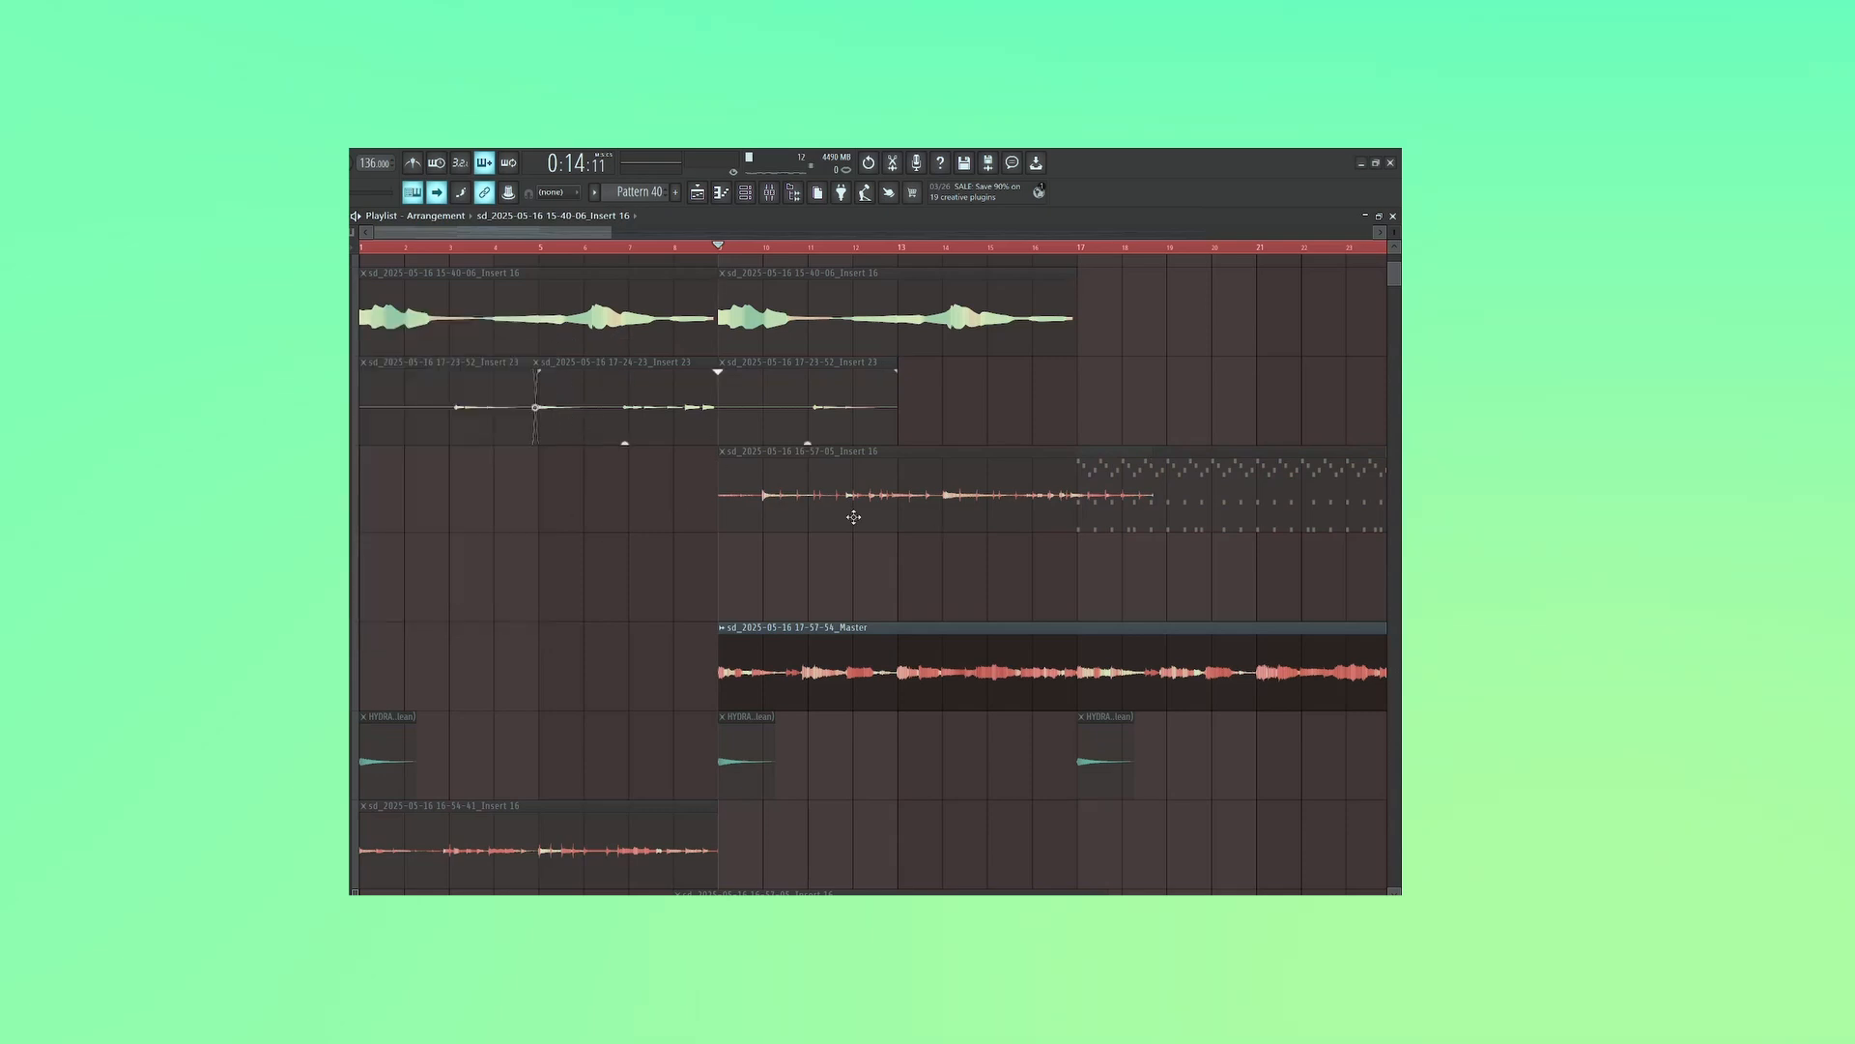
View the audio clip settings of the 17-57-54 Master clip starting at bar 9, then close them
mouse_move(861, 508)
left_mouse_down()
mouse_move(766, 414)
mouse_move(741, 422)
left_mouse_up()
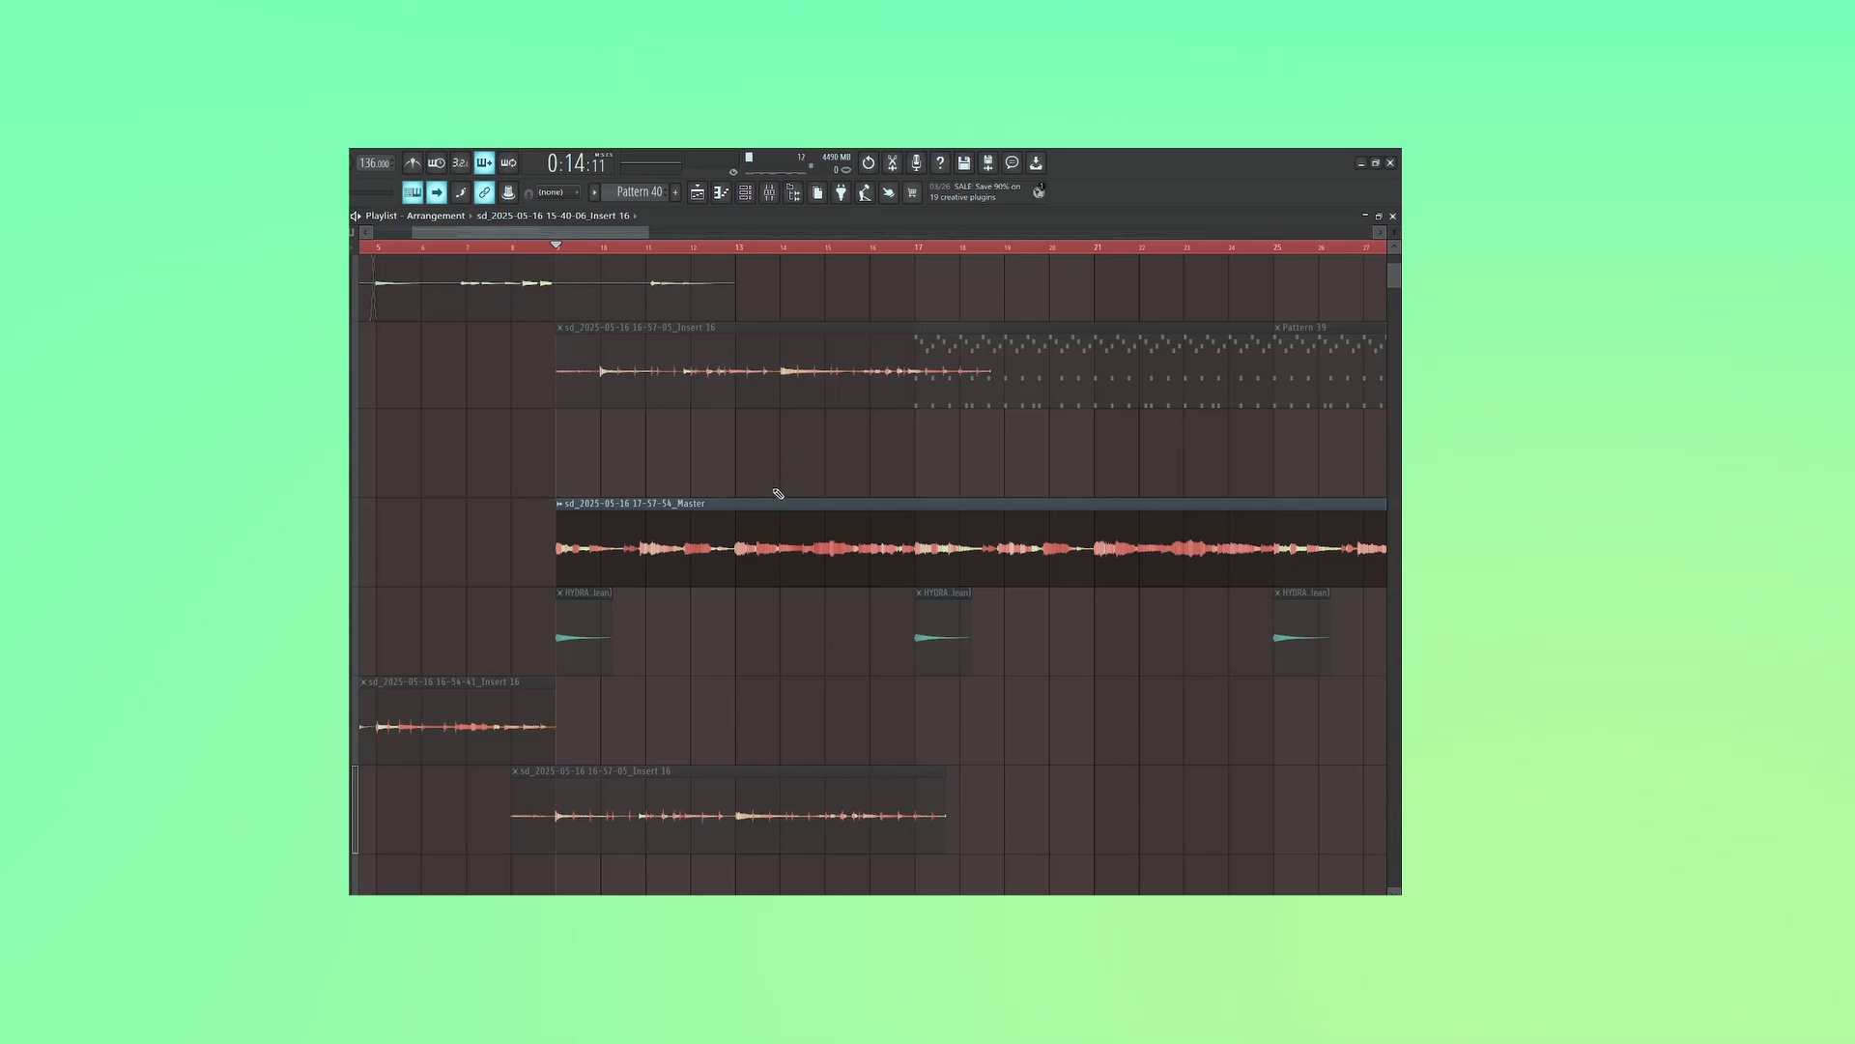
double_click(781, 528)
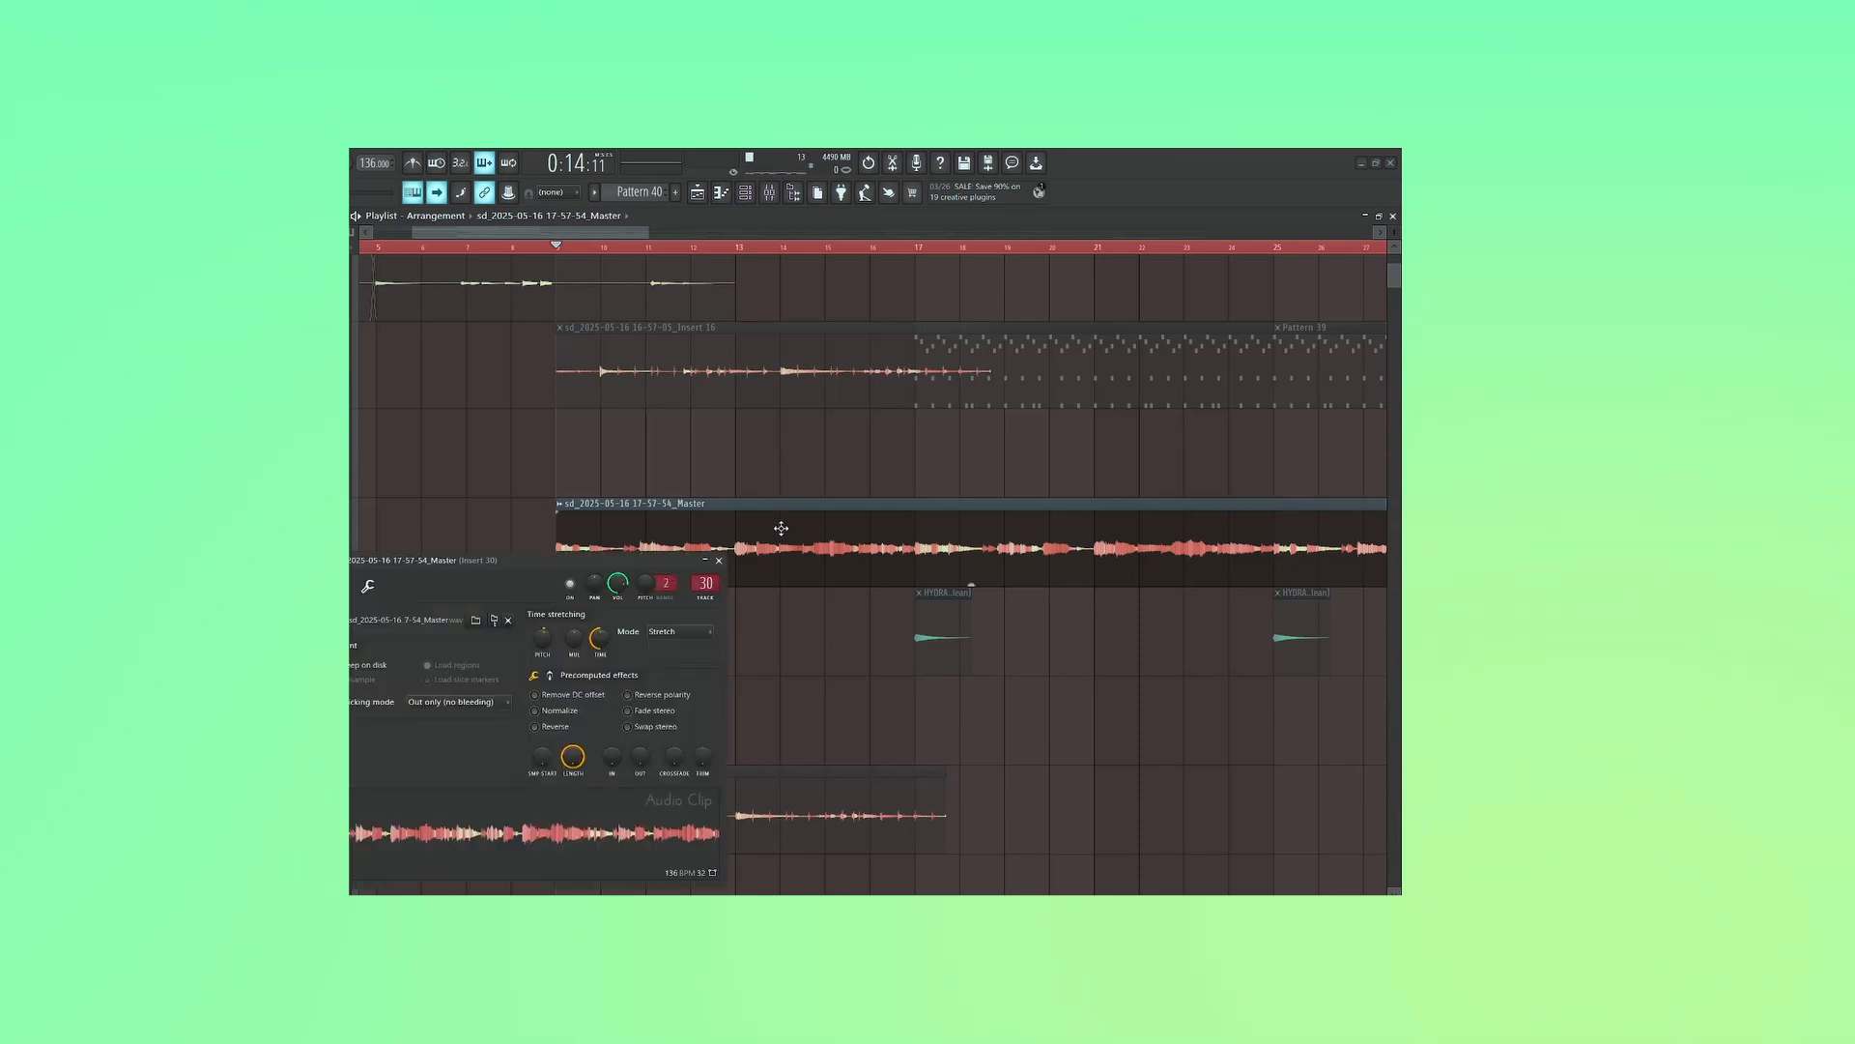
left_click(719, 560)
left_click_drag(841, 474, 778, 371)
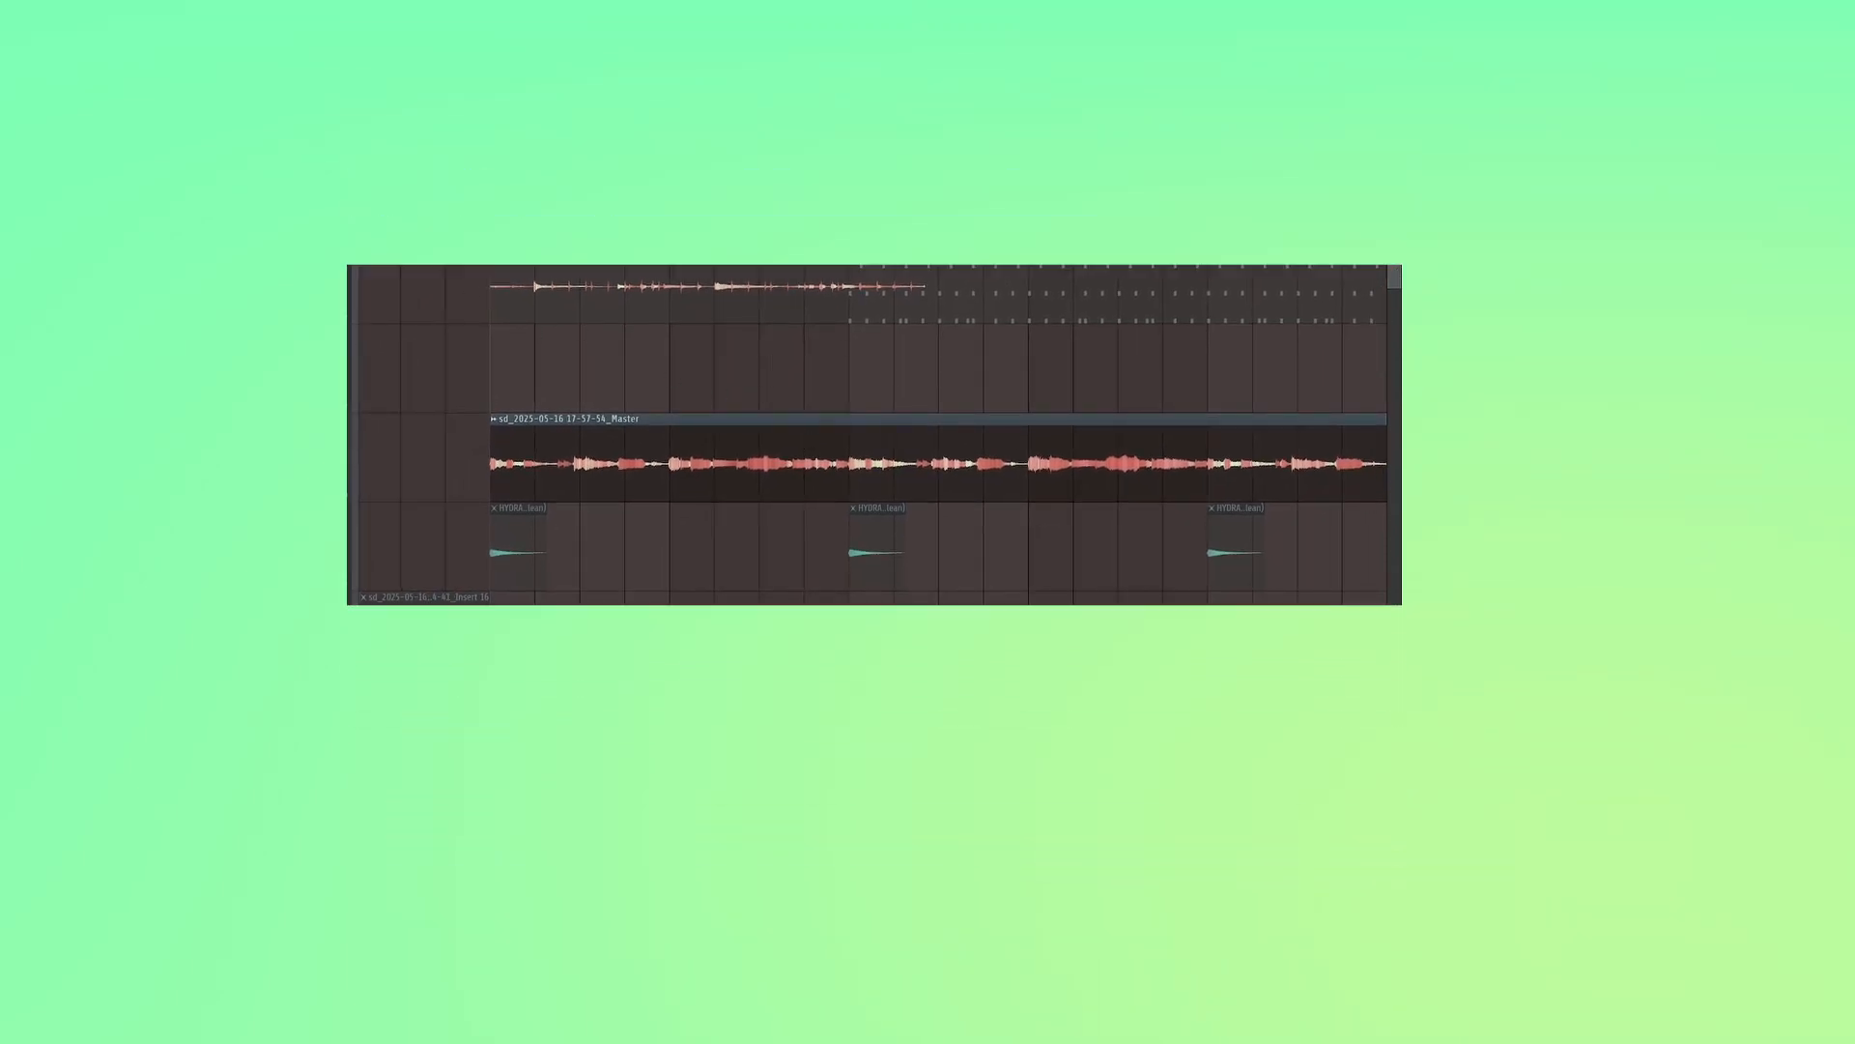